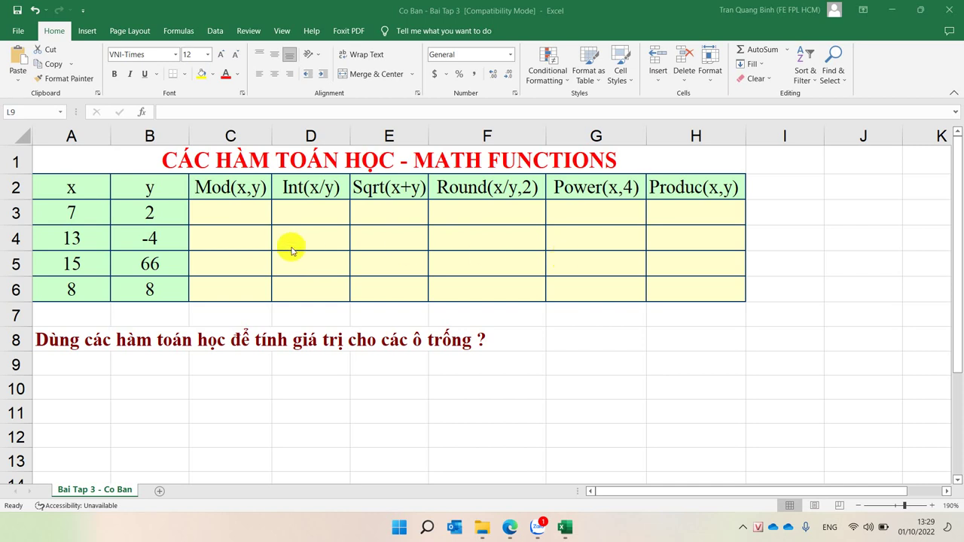
Step: Enter =MOD(A3,B3) in C3 so it returns 1 for x=7 and y=2
{"action": "left_click", "coordinate": [230, 203]}
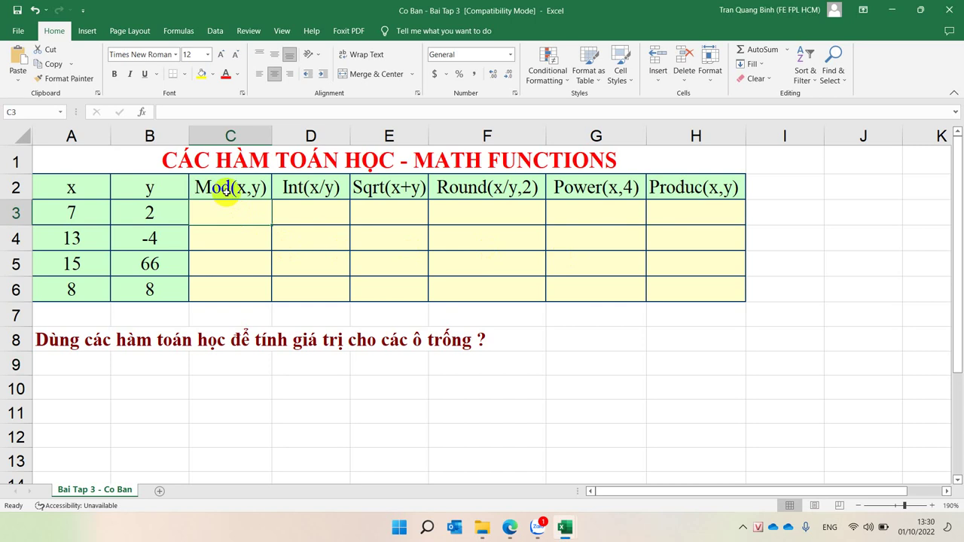
{"action": "left_click", "coordinate": [97, 215]}
{"action": "left_click", "coordinate": [172, 216]}
{"action": "left_click", "coordinate": [227, 218]}
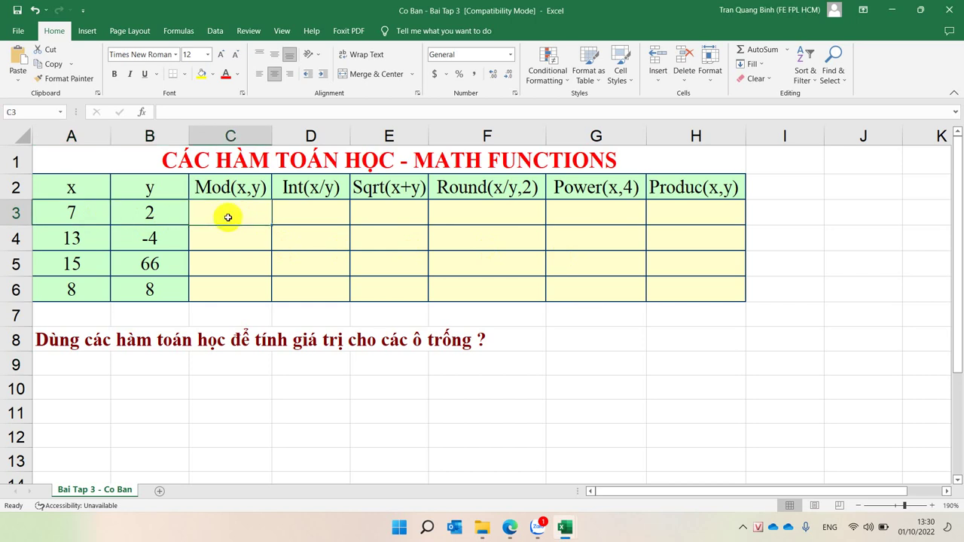
{"action": "type", "text": "="}
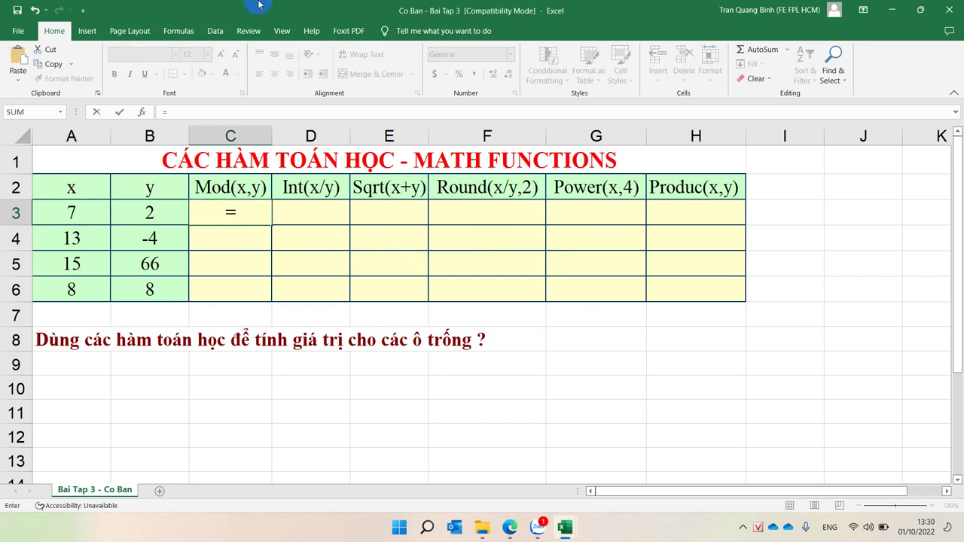
{"action": "type", "text": "mod("}
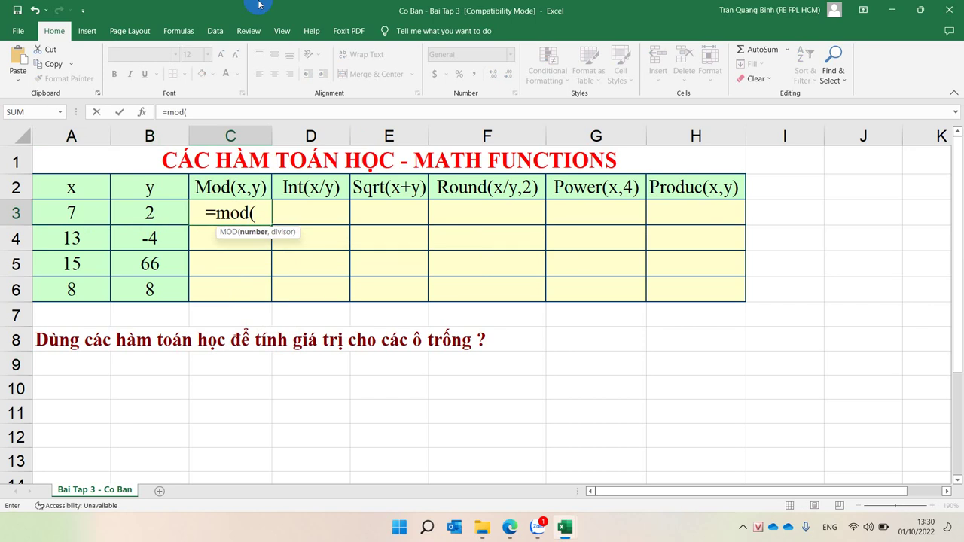
{"action": "left_click", "coordinate": [78, 214]}
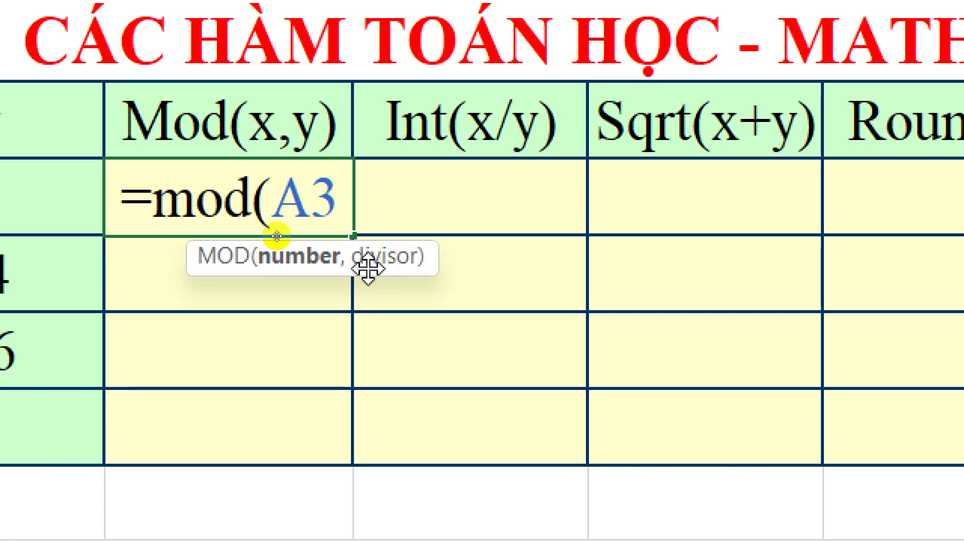
{"action": "type", "text": ","}
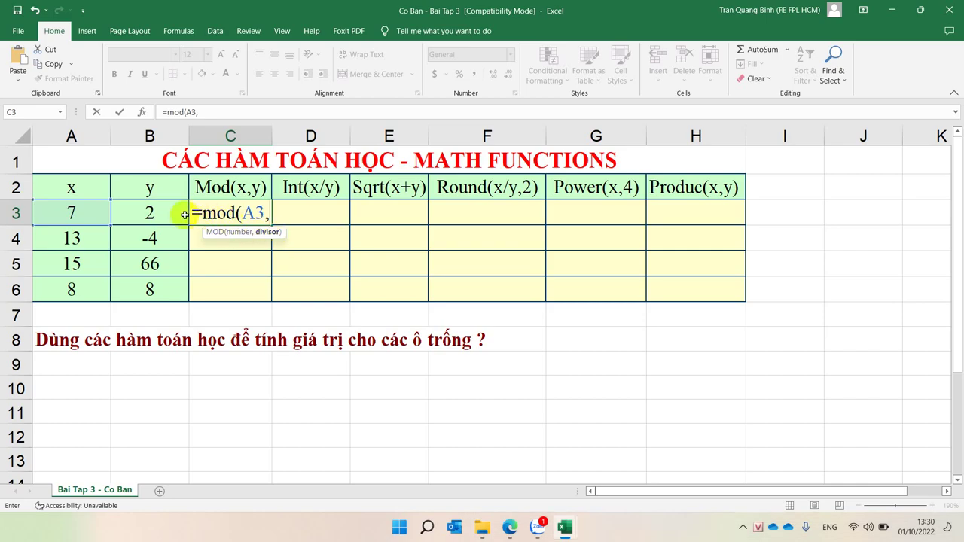
{"action": "left_click", "coordinate": [175, 211]}
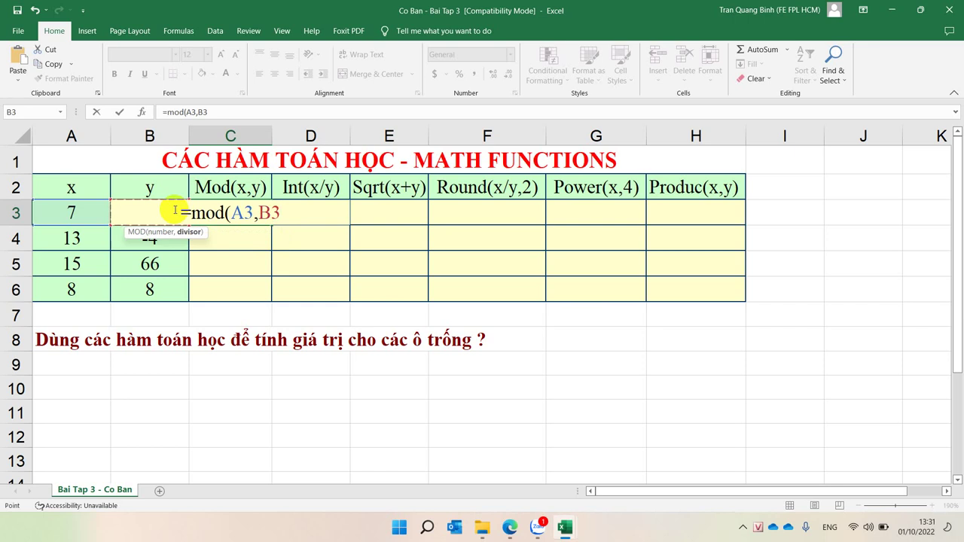
{"action": "key", "text": "Return"}
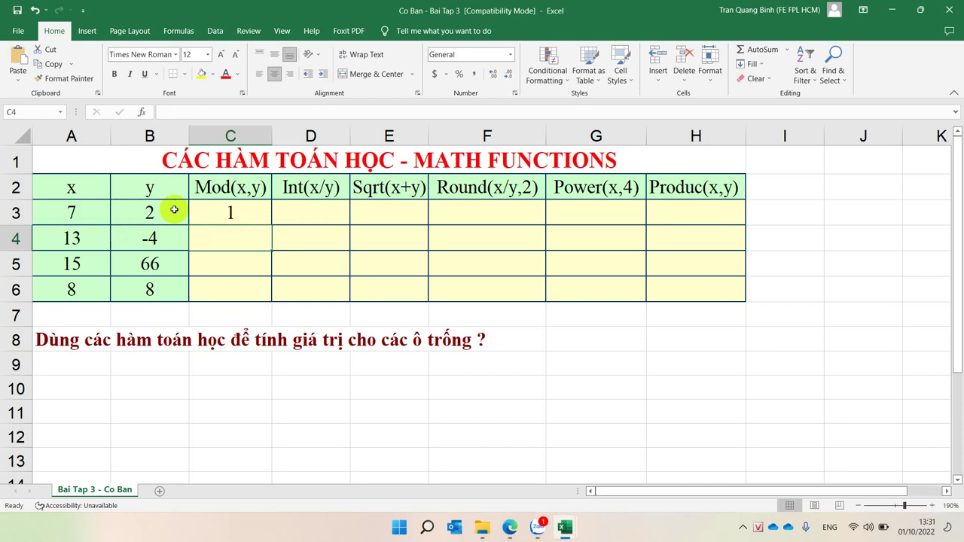
{"action": "left_click", "coordinate": [332, 211]}
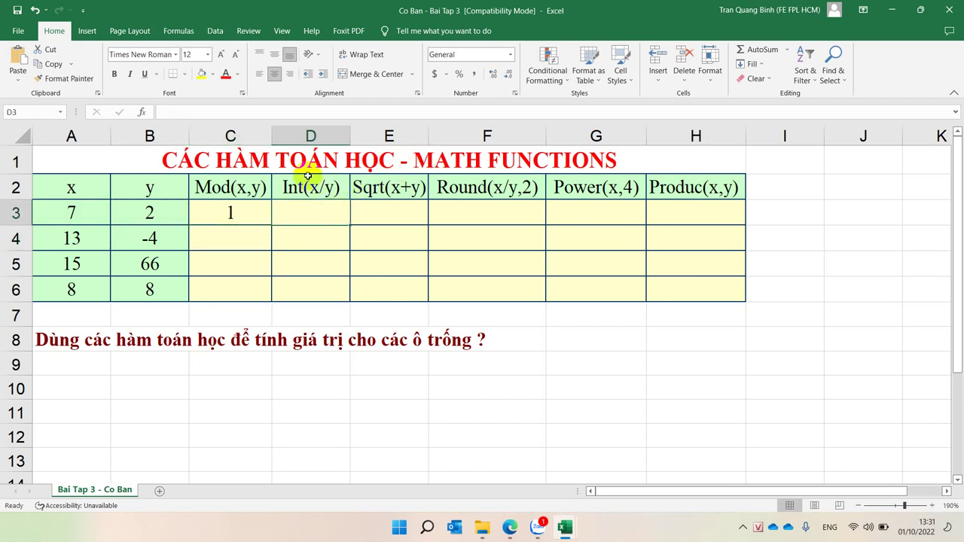
Step: Insert a new column before Int(x/y) and give it the header x/y in D2
{"action": "right_click", "coordinate": [294, 135]}
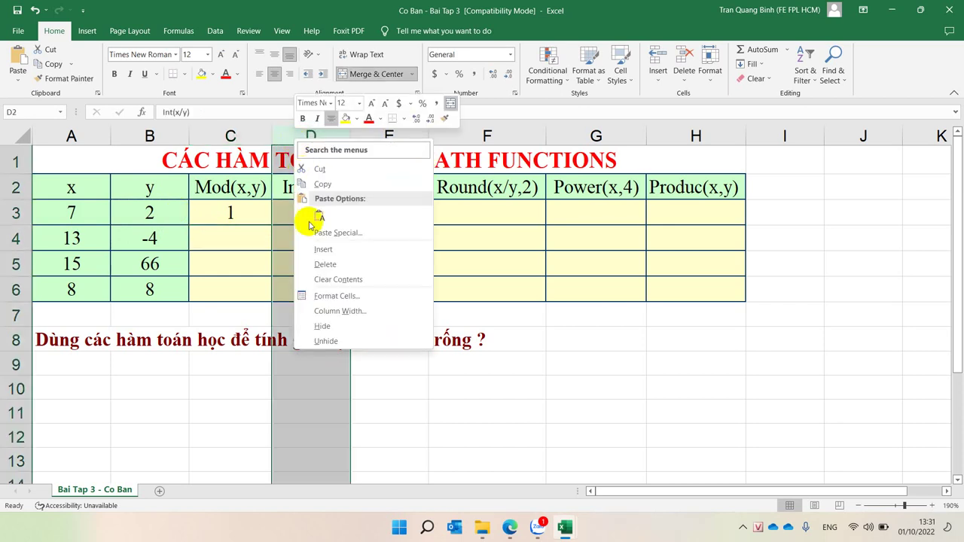
{"action": "left_click", "coordinate": [323, 249]}
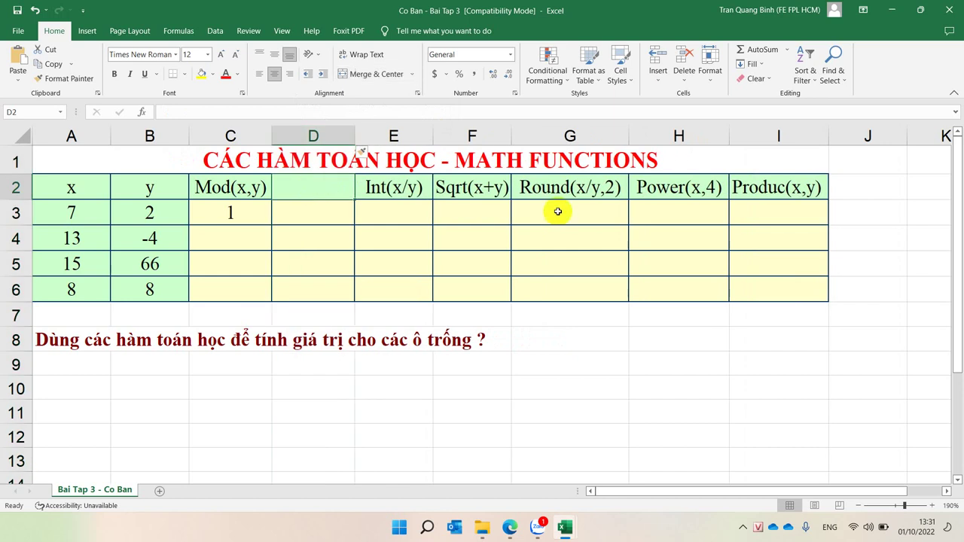
{"action": "type", "text": "x"}
{"action": "type", "text": "/y"}
{"action": "key", "text": "Return"}
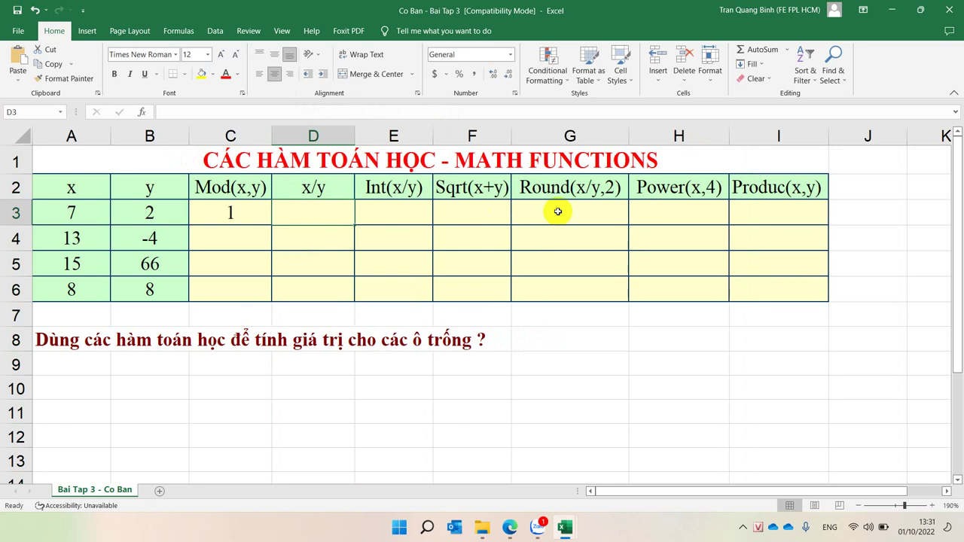
Step: Enter =A3/B3 in D3 so it shows 3.5
{"action": "type", "text": "="}
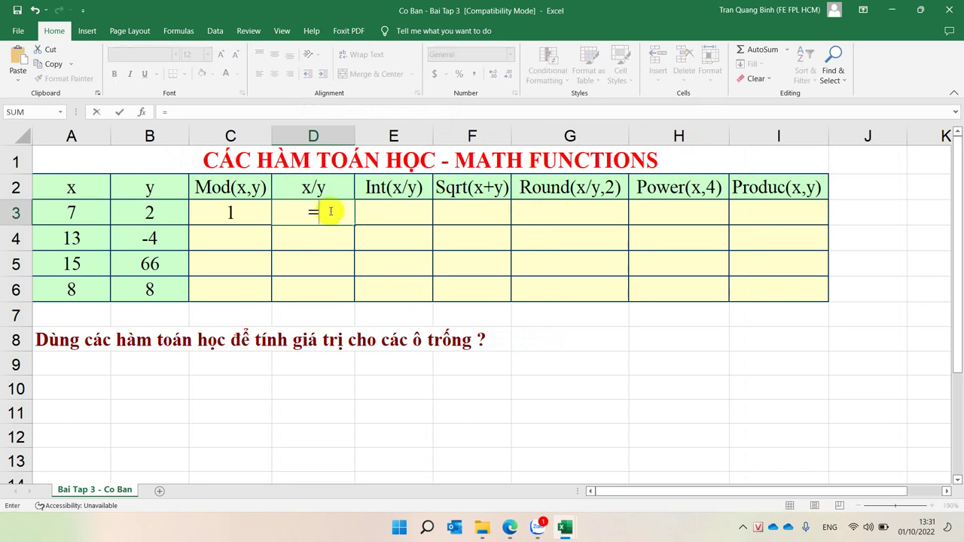
{"action": "left_click", "coordinate": [95, 214]}
{"action": "type", "text": "/"}
{"action": "left_click", "coordinate": [137, 212]}
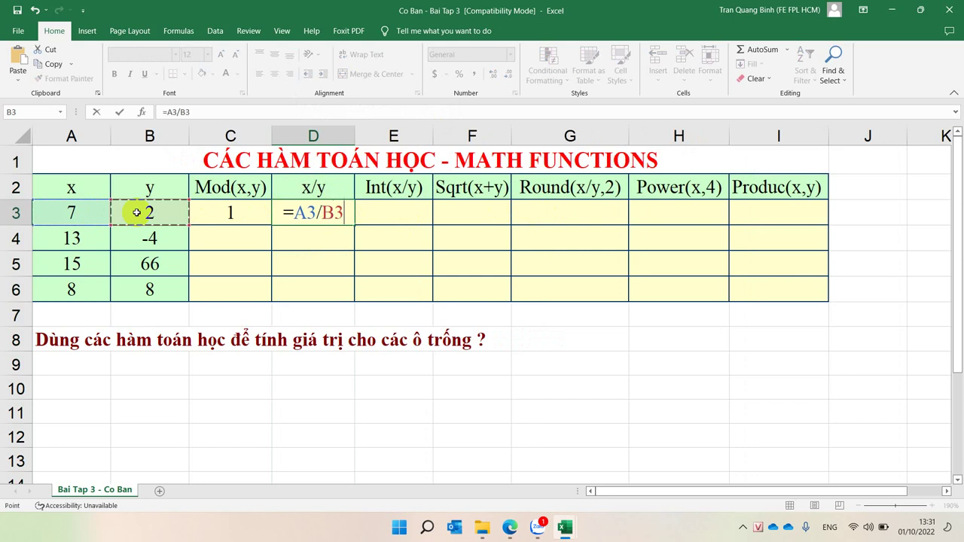
{"action": "key", "text": "Return"}
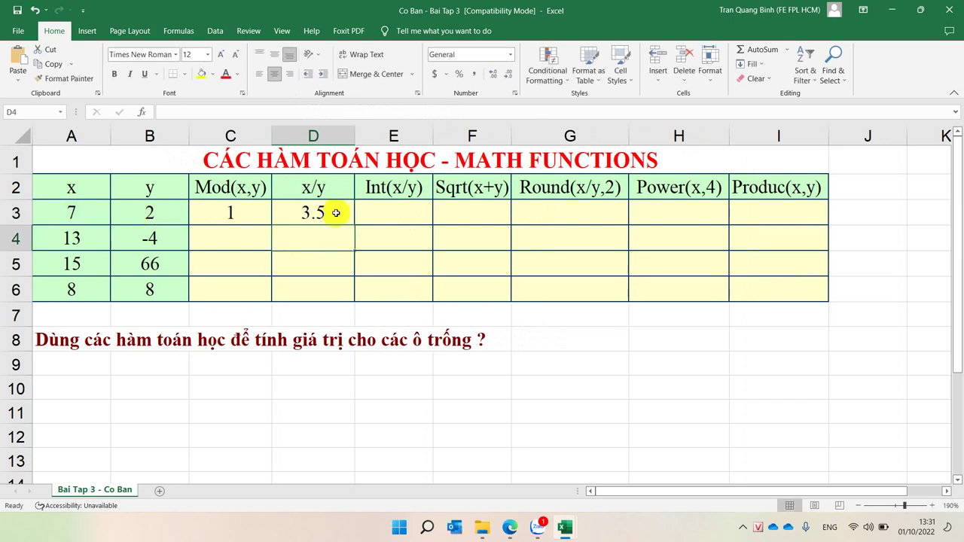
Step: Start an =INT( formula in E3 and bring up the INT function help article
{"action": "left_click", "coordinate": [371, 213]}
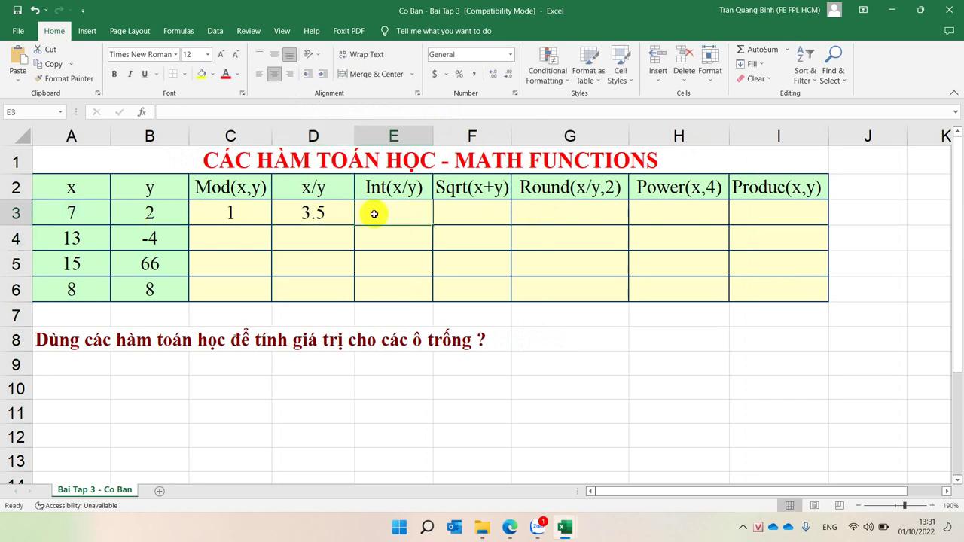
{"action": "type", "text": "="}
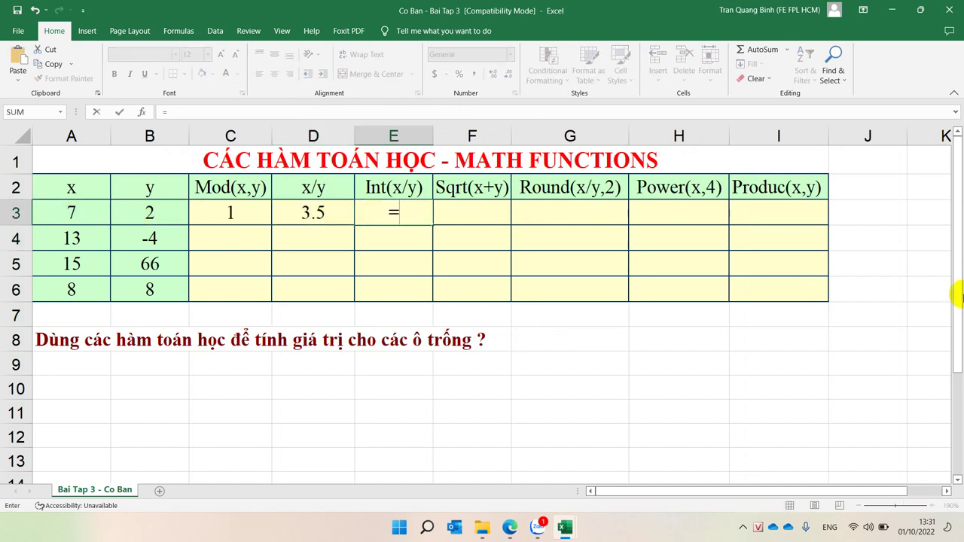
{"action": "type", "text": "int"}
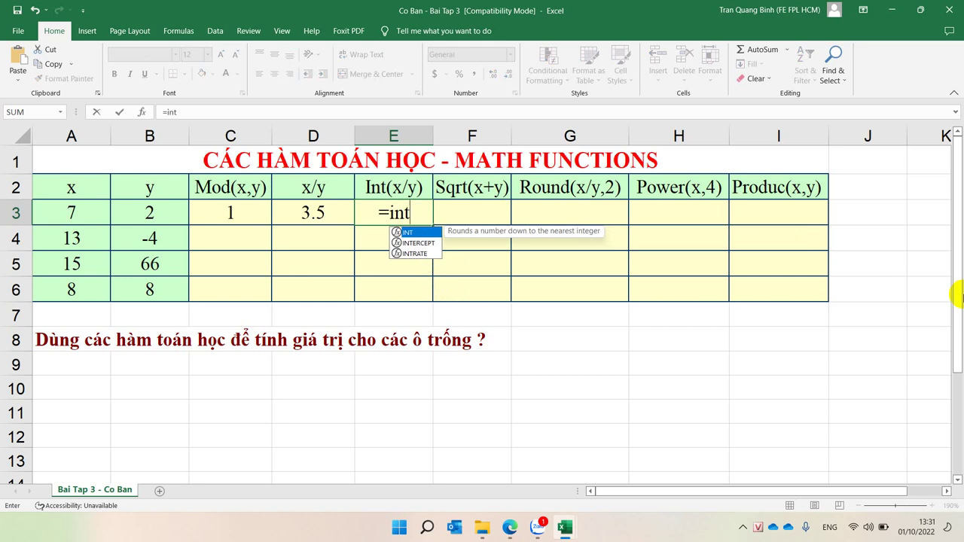
{"action": "key", "text": "Tab"}
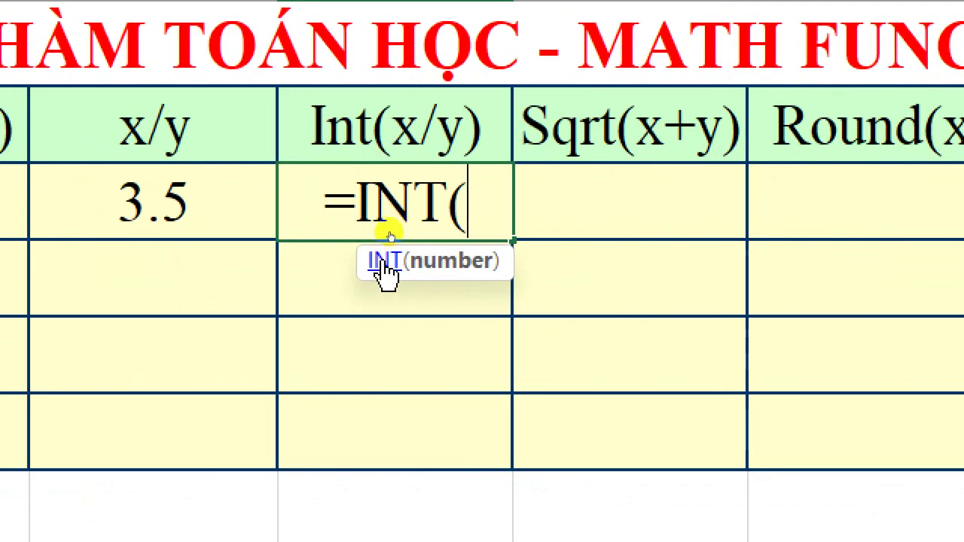
{"action": "left_click", "coordinate": [382, 273]}
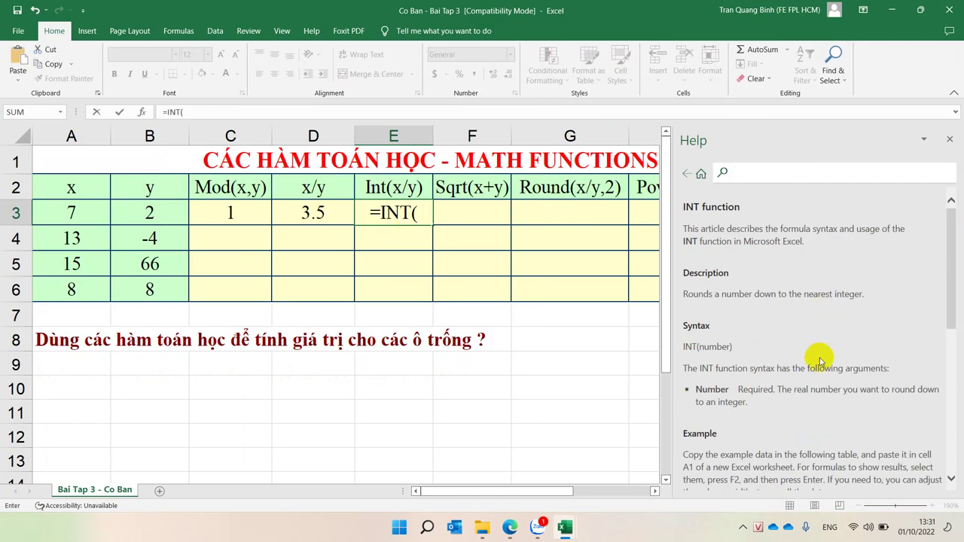
Step: Read through the INT help article's description and examples, then close the Help pane
{"action": "scroll", "coordinate": [820, 358], "scroll_direction": "down", "scroll_amount": 2}
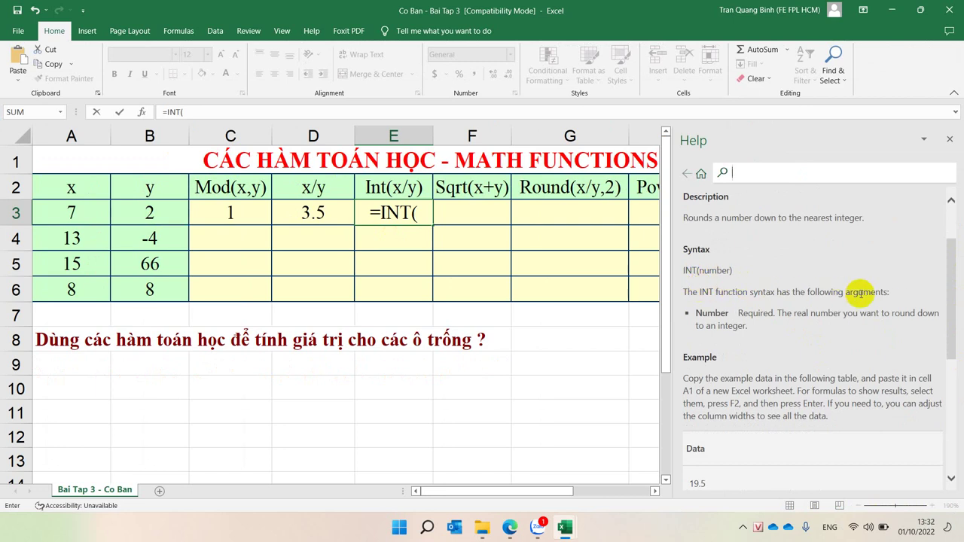
{"action": "scroll", "coordinate": [763, 354], "scroll_direction": "down", "scroll_amount": 4}
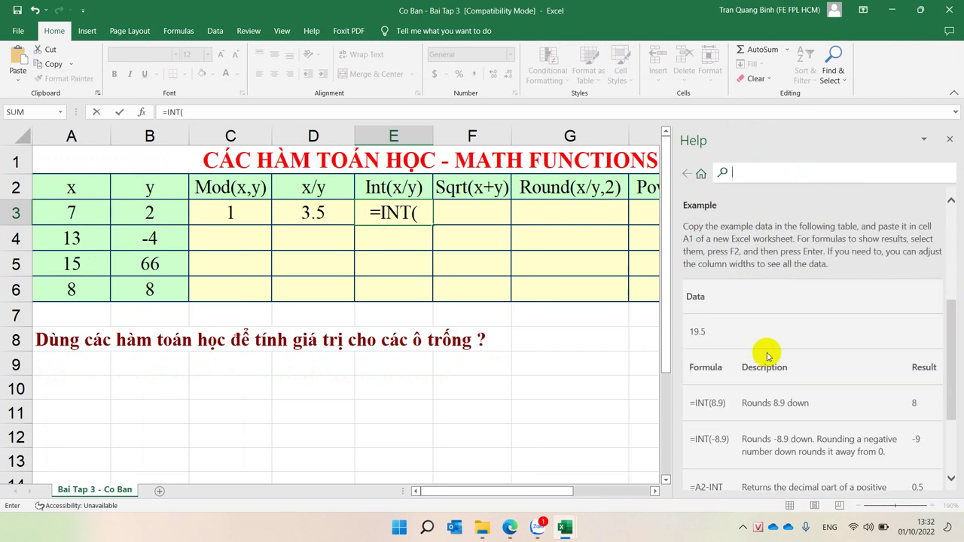
{"action": "scroll", "coordinate": [768, 356], "scroll_direction": "up", "scroll_amount": 4}
{"action": "double_click", "coordinate": [731, 325]}
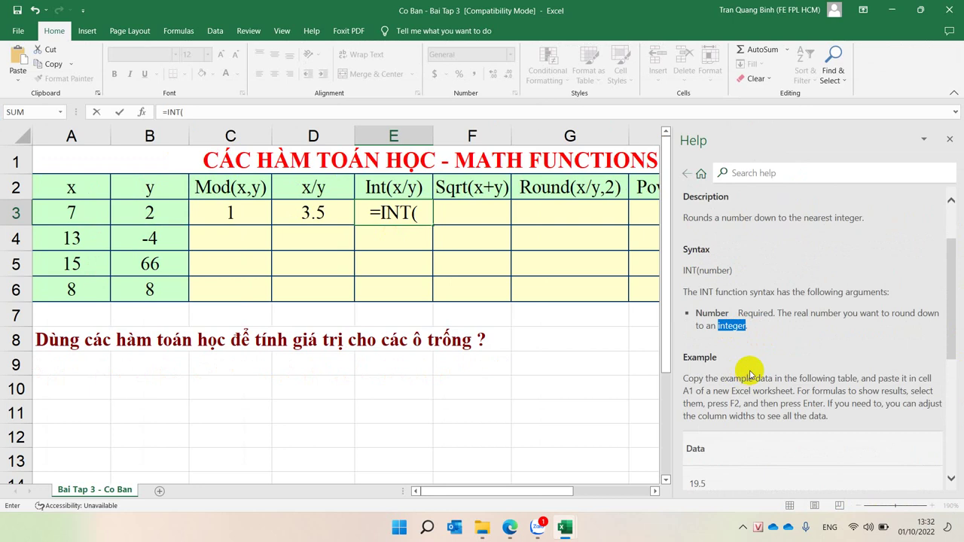
{"action": "scroll", "coordinate": [764, 354], "scroll_direction": "down", "scroll_amount": 5}
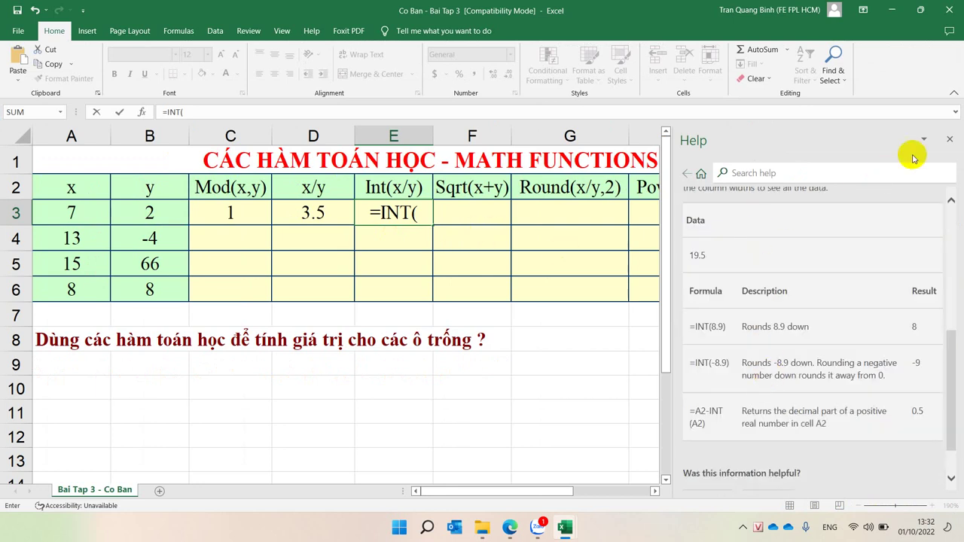
{"action": "left_click", "coordinate": [950, 140]}
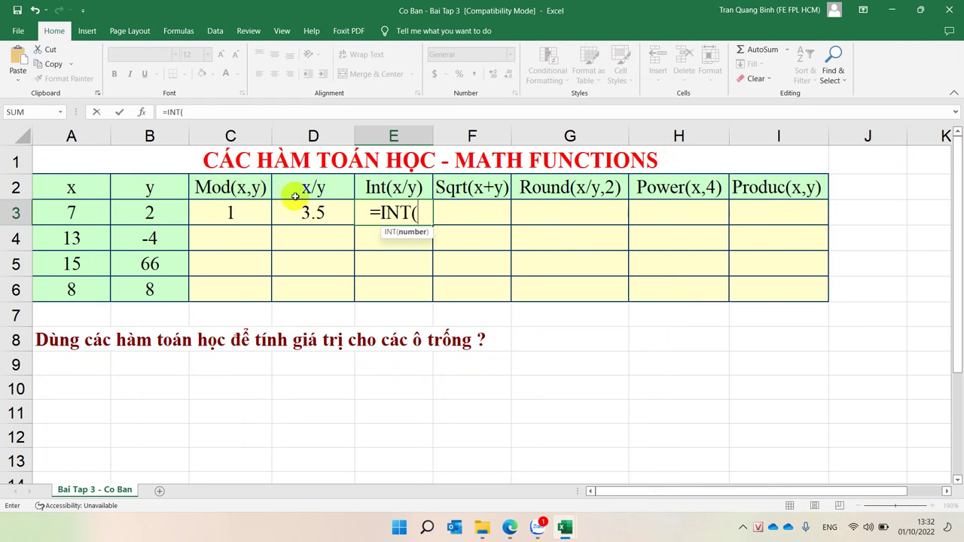
Step: Complete E3 as =INT(A3/B3), showing 3, and compare it with D3's x/y formula
{"action": "left_click", "coordinate": [95, 215]}
{"action": "type", "text": "/"}
{"action": "left_click", "coordinate": [149, 212]}
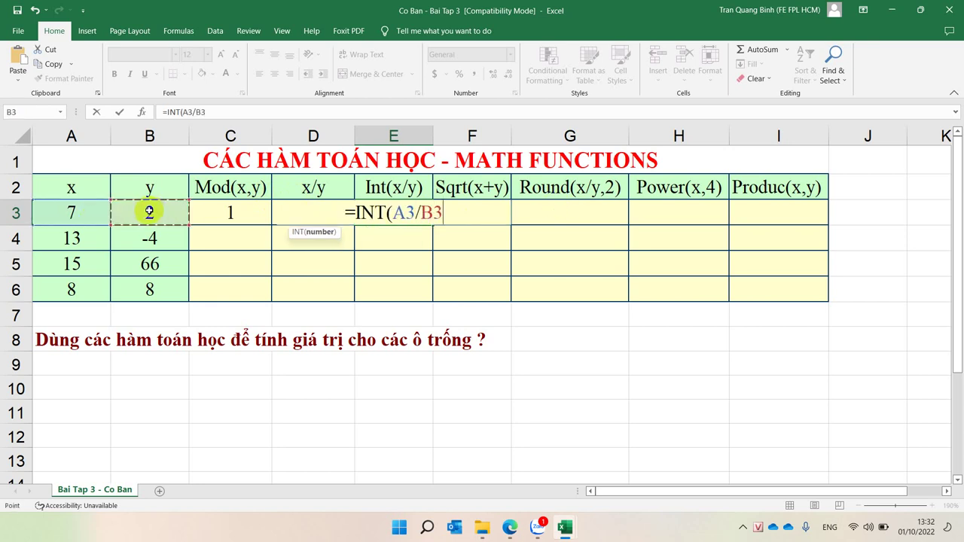
{"action": "key", "text": "Return"}
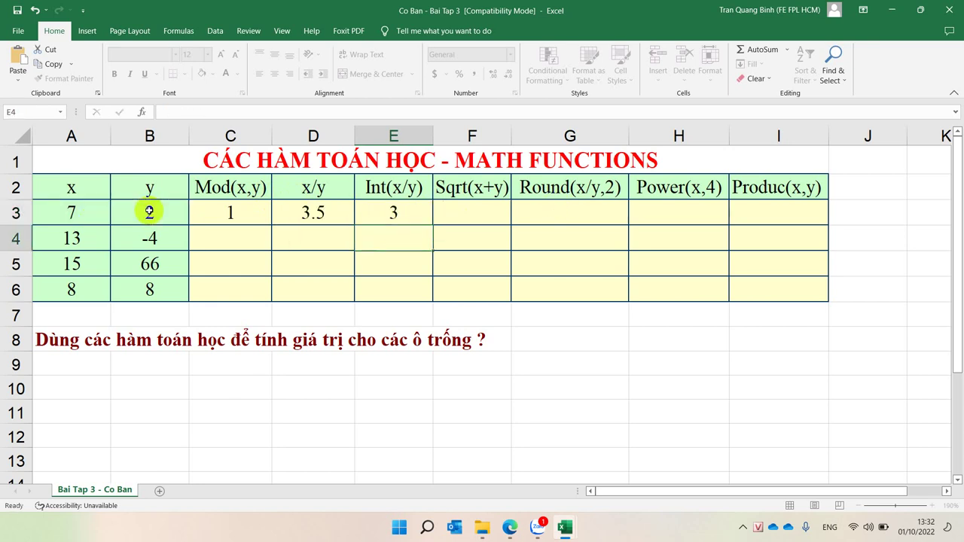
{"action": "left_click", "coordinate": [299, 213]}
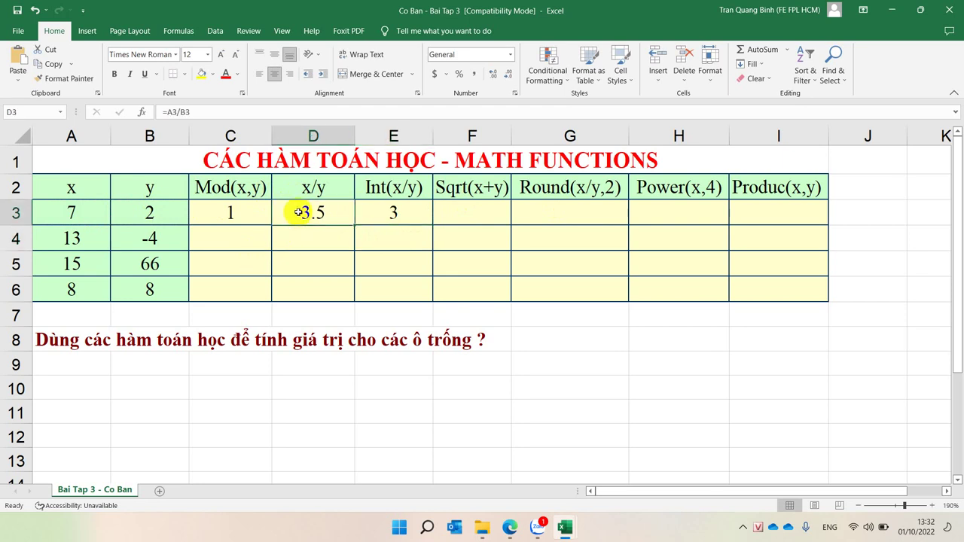
{"action": "left_click", "coordinate": [378, 218]}
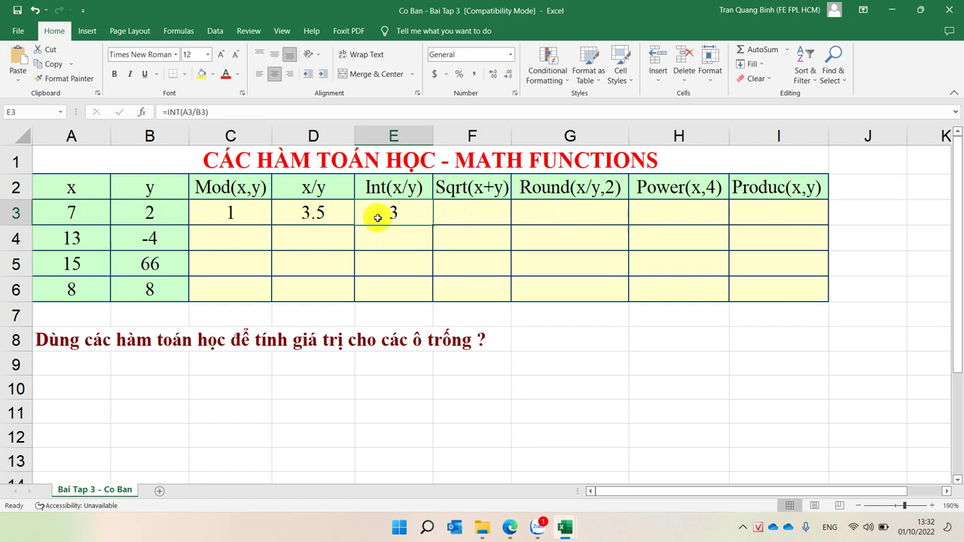
Step: Enter =SQRT(A3+B3) in F3 so it shows 3
{"action": "left_click", "coordinate": [480, 216]}
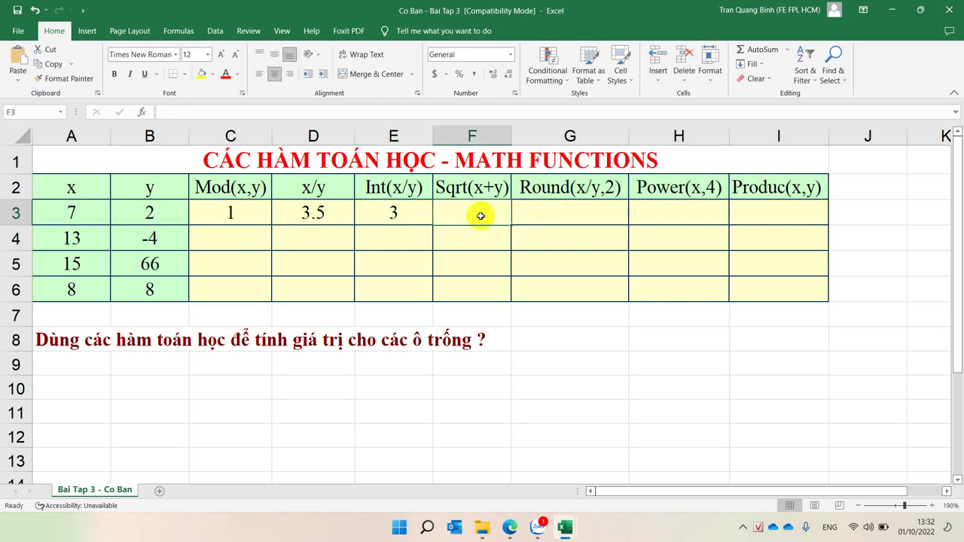
{"action": "type", "text": "="}
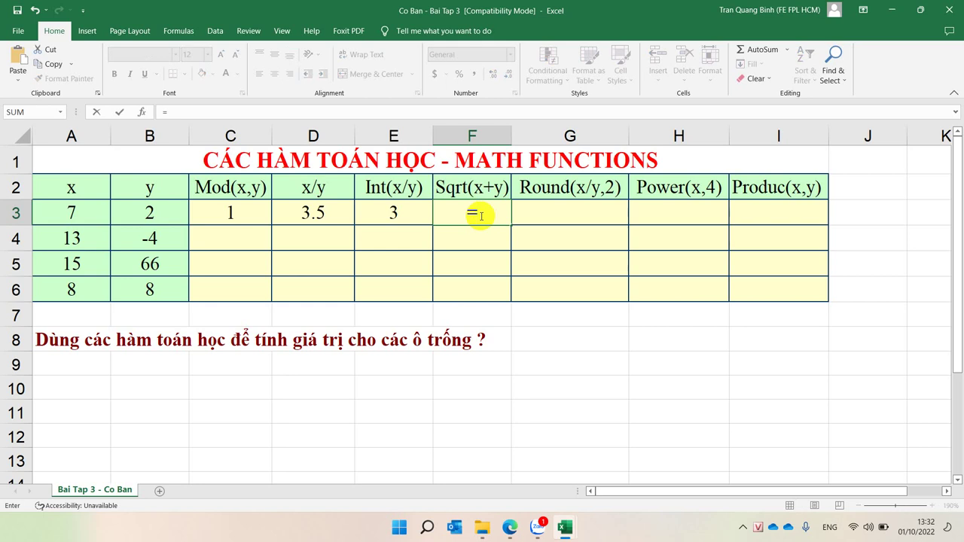
{"action": "type", "text": "sqrt"}
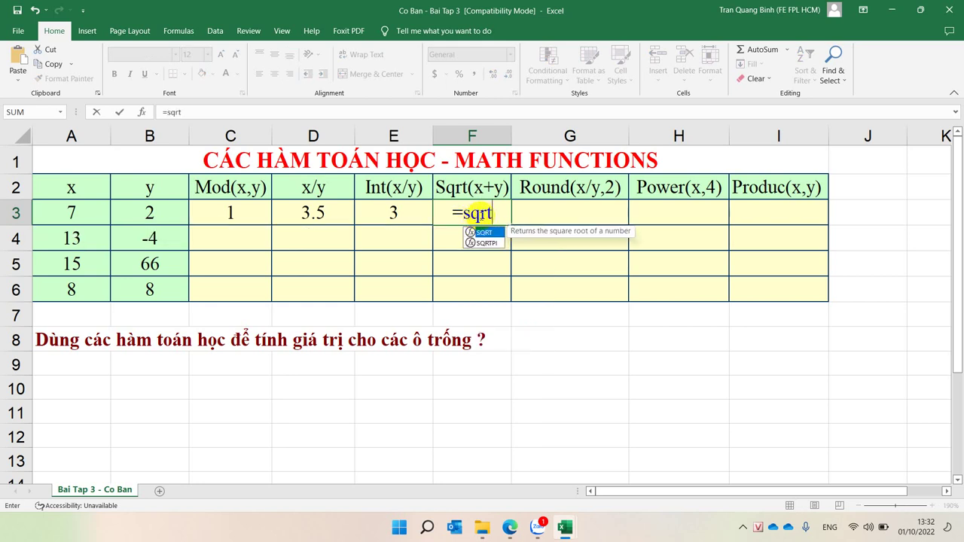
{"action": "type", "text": "("}
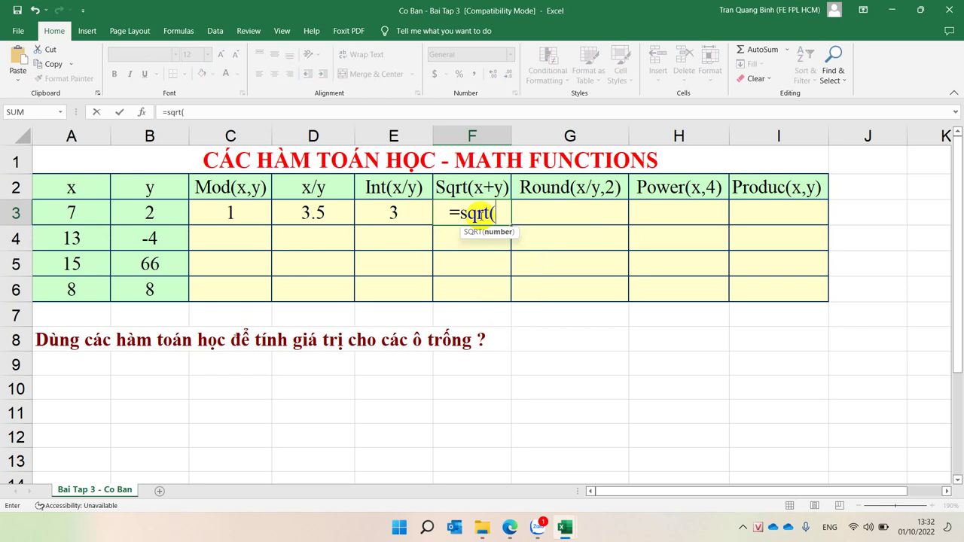
{"action": "left_click", "coordinate": [86, 211]}
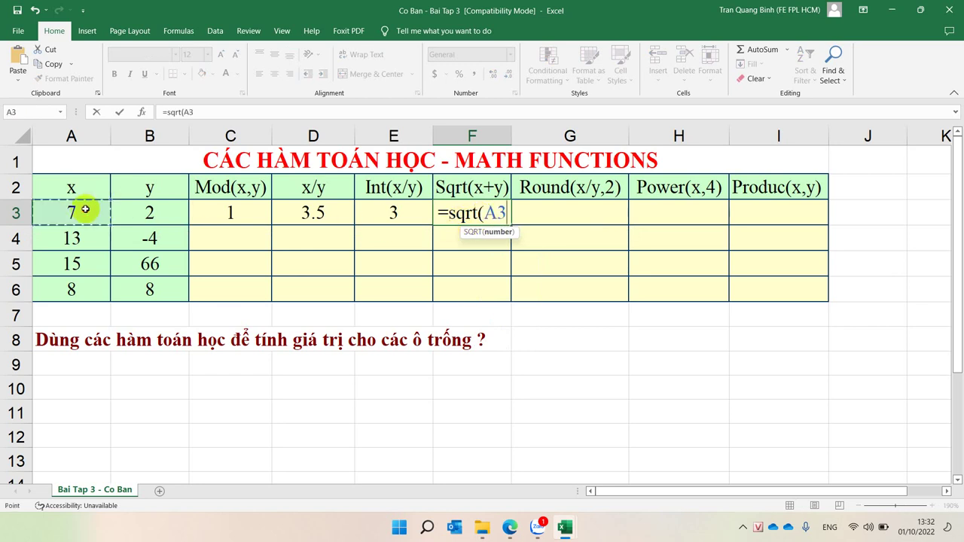
{"action": "type", "text": "+"}
{"action": "left_click", "coordinate": [118, 222]}
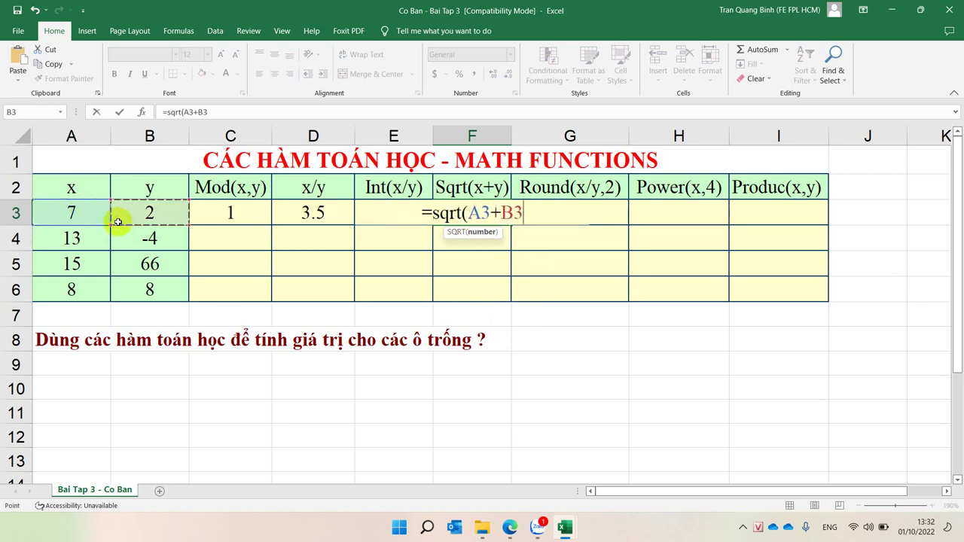
{"action": "type", "text": ")"}
{"action": "key", "text": "Return"}
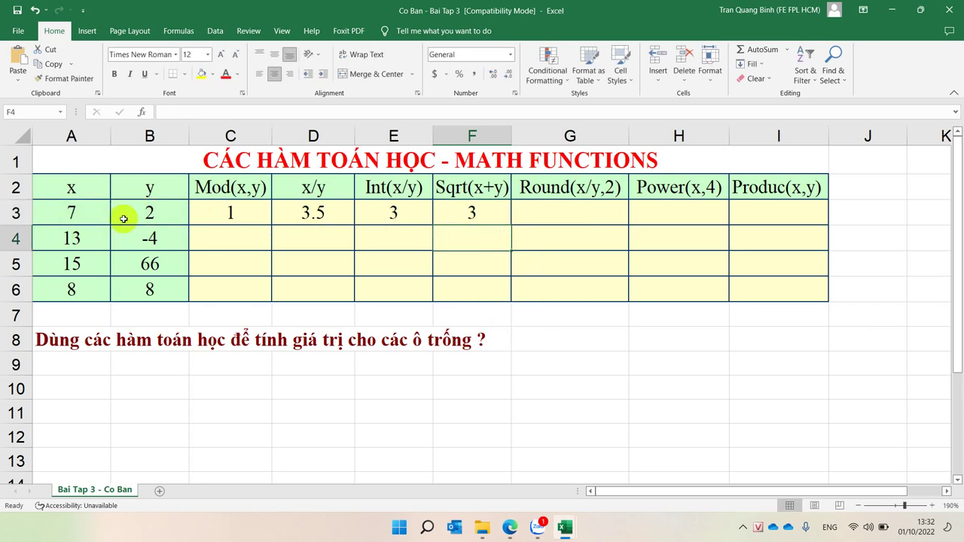
Step: Change x in A3 to 8 and check the recalculated SQRT result
{"action": "left_click", "coordinate": [471, 213]}
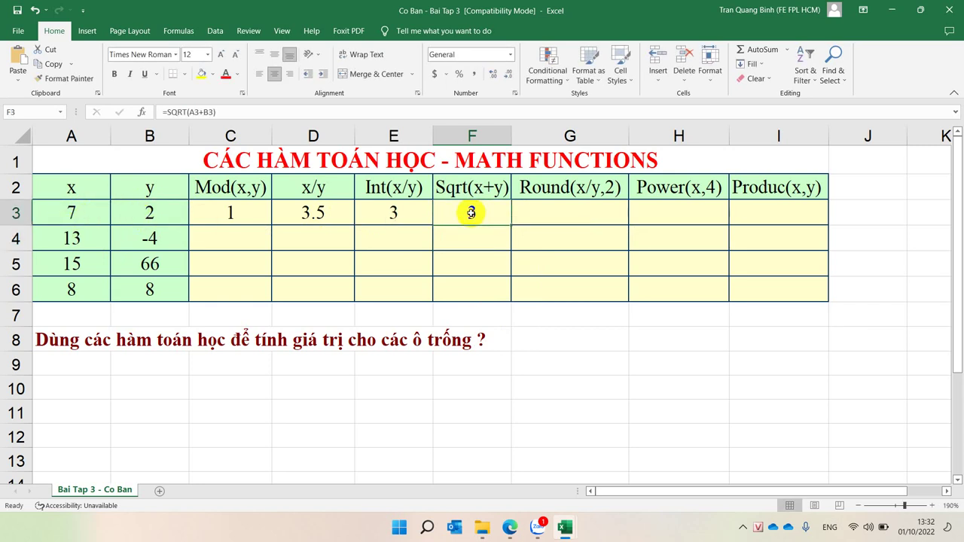
{"action": "left_click", "coordinate": [107, 216]}
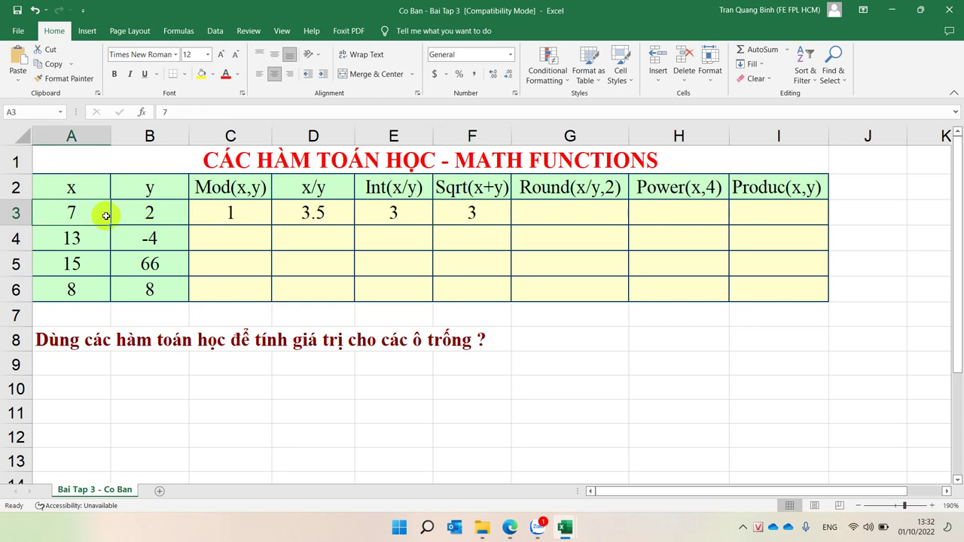
{"action": "type", "text": "8"}
{"action": "left_click", "coordinate": [165, 239]}
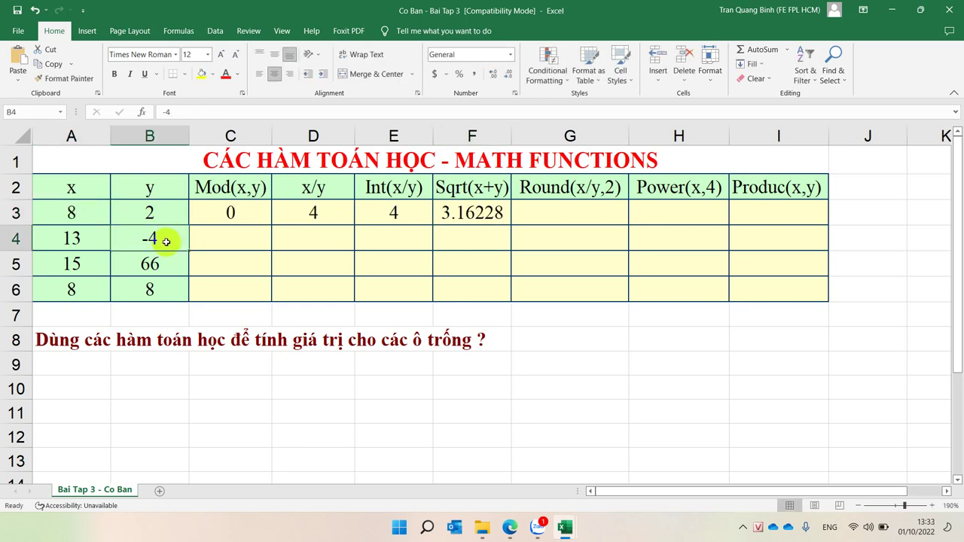
{"action": "left_click", "coordinate": [447, 213]}
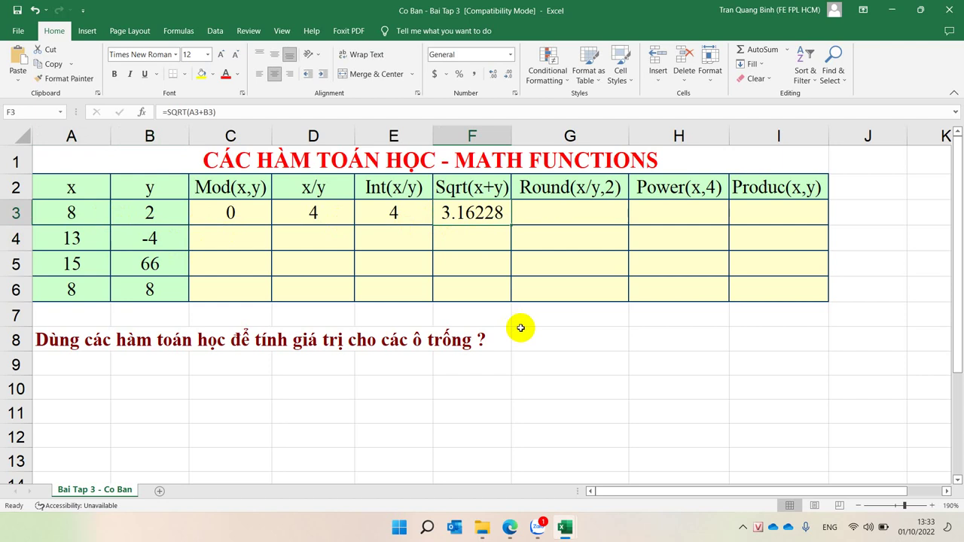
Step: Change y in B3 to 7 so row 3 recalculates to 1, 1.142857, 1 and 3.87298
{"action": "left_click", "coordinate": [539, 208]}
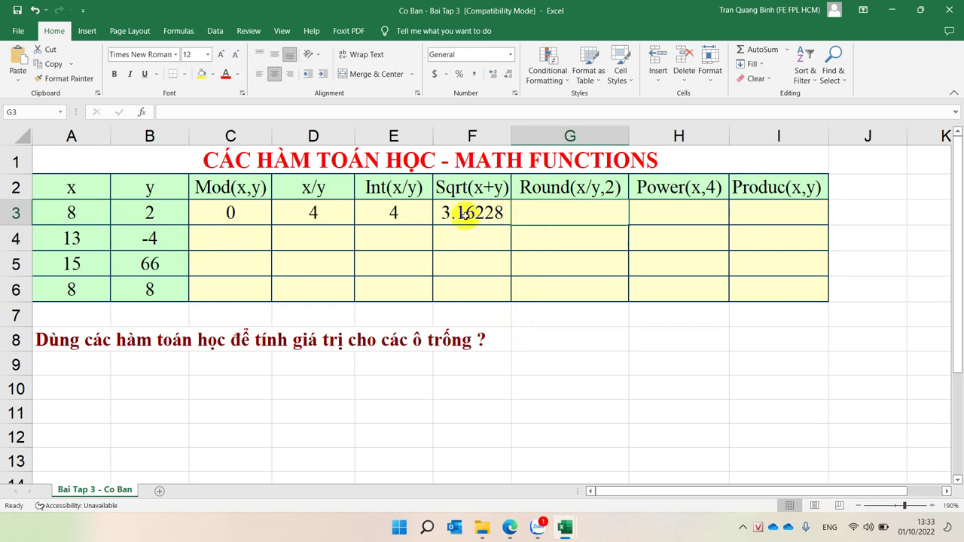
{"action": "left_click", "coordinate": [71, 215]}
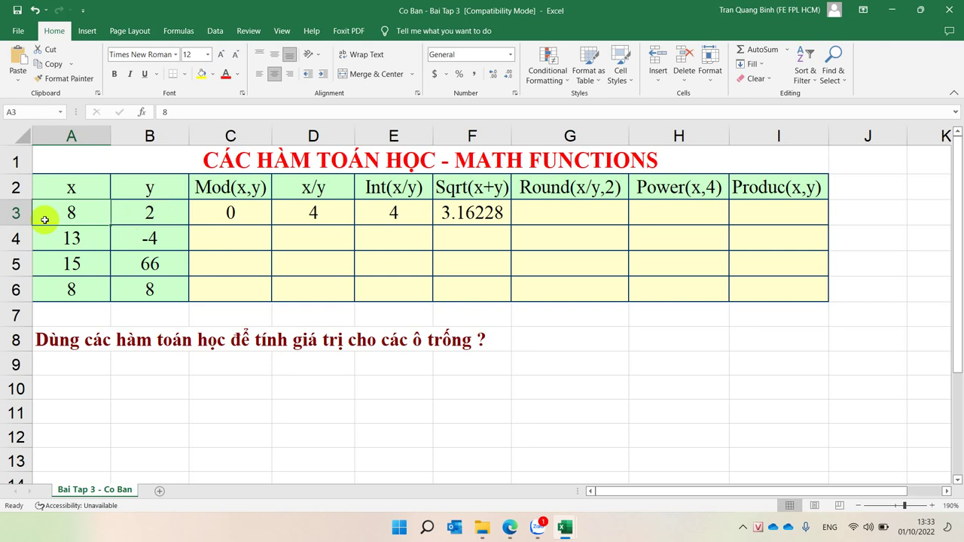
{"action": "left_click", "coordinate": [134, 216]}
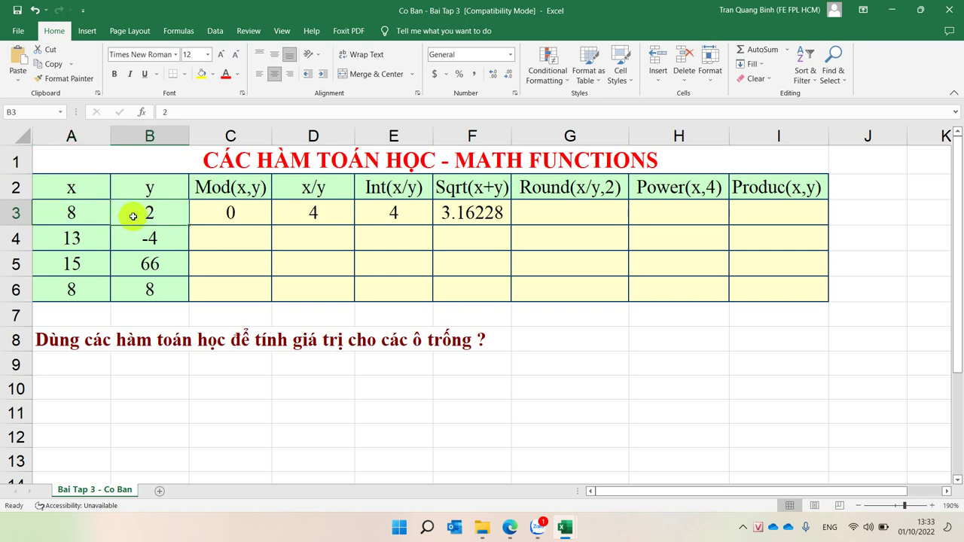
{"action": "type", "text": "7"}
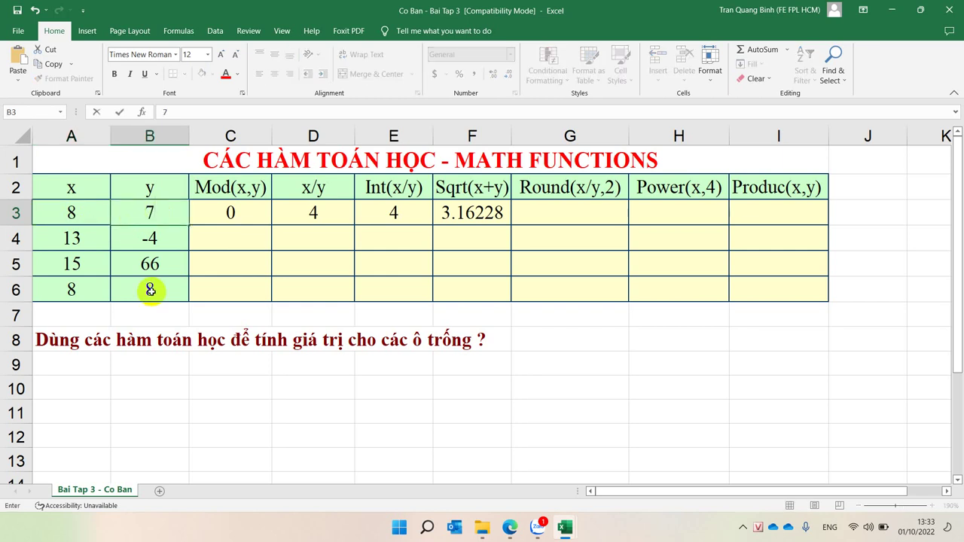
{"action": "left_click", "coordinate": [154, 243]}
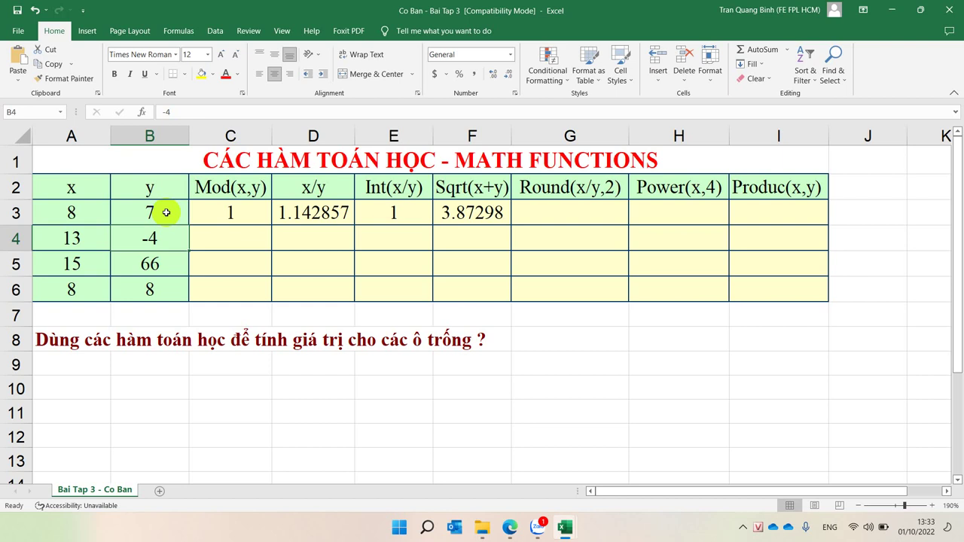
Step: Enter =ROUND(D3,2) in G3 so it shows 1.14
{"action": "left_click", "coordinate": [546, 211]}
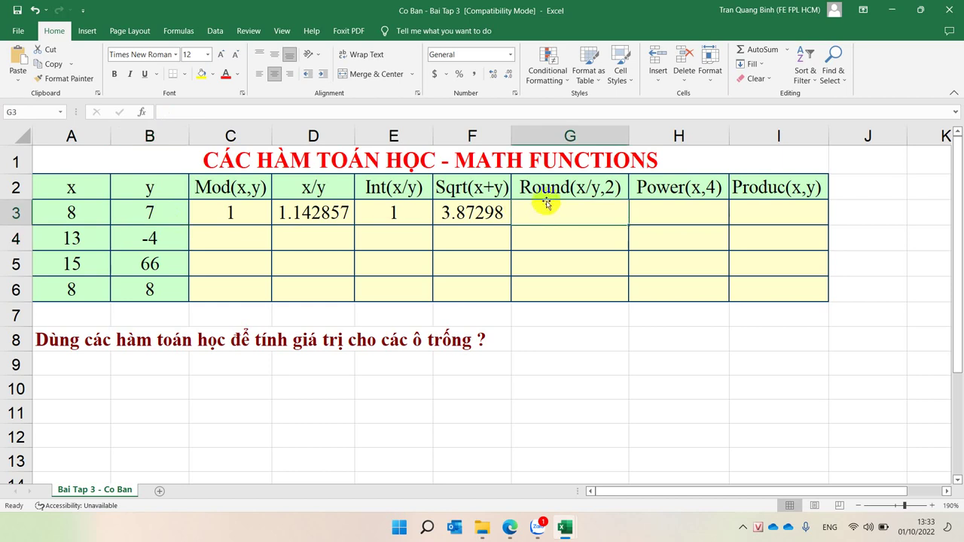
{"action": "type", "text": "=ro"}
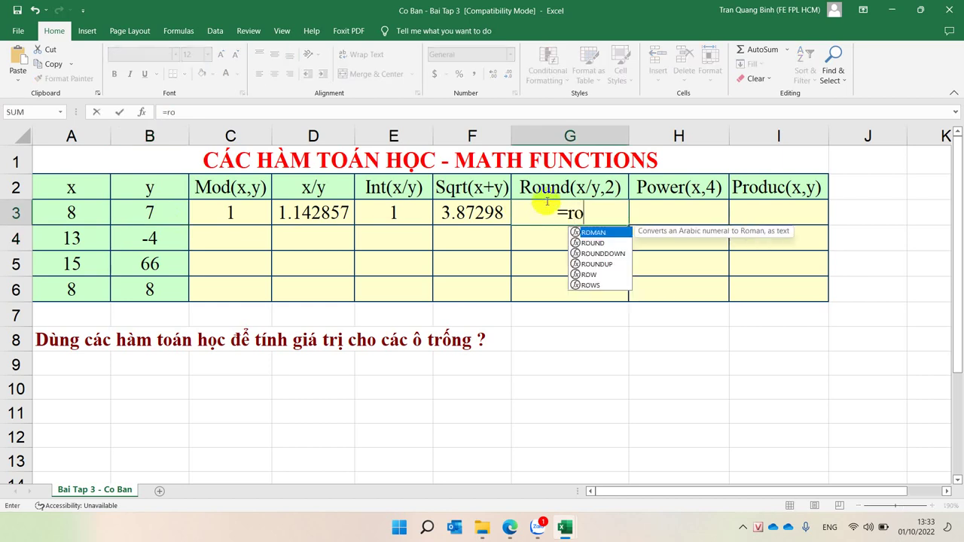
{"action": "type", "text": "u"}
{"action": "key", "text": "Tab"}
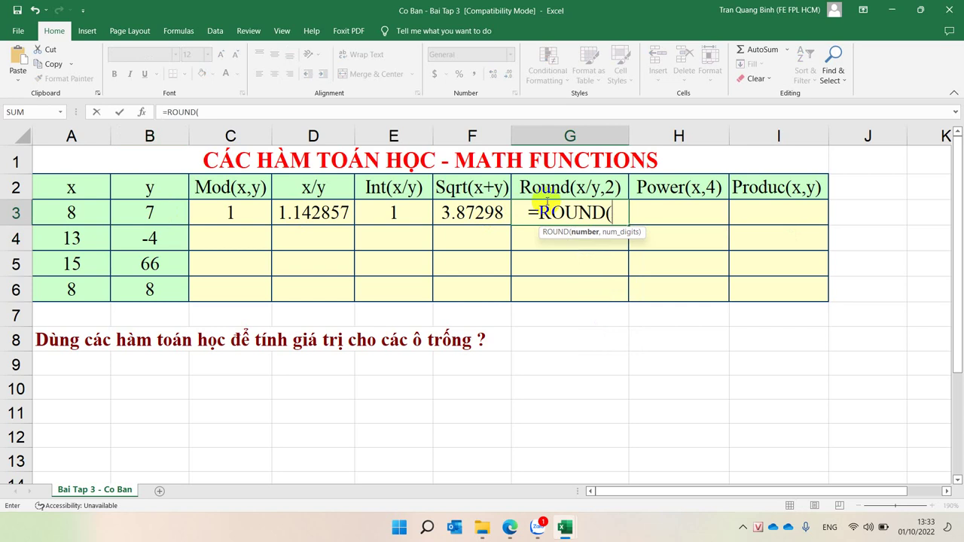
{"action": "left_click", "coordinate": [307, 212]}
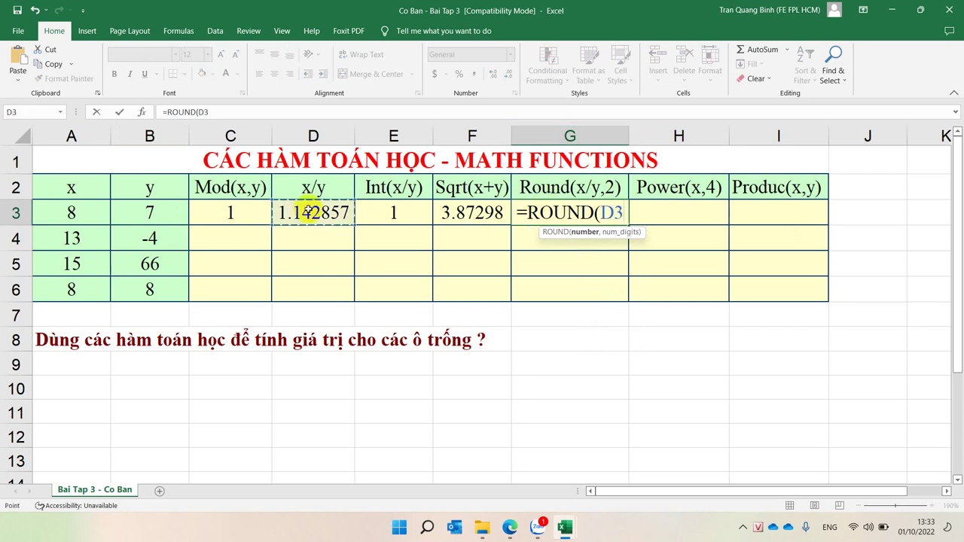
{"action": "type", "text": ",2"}
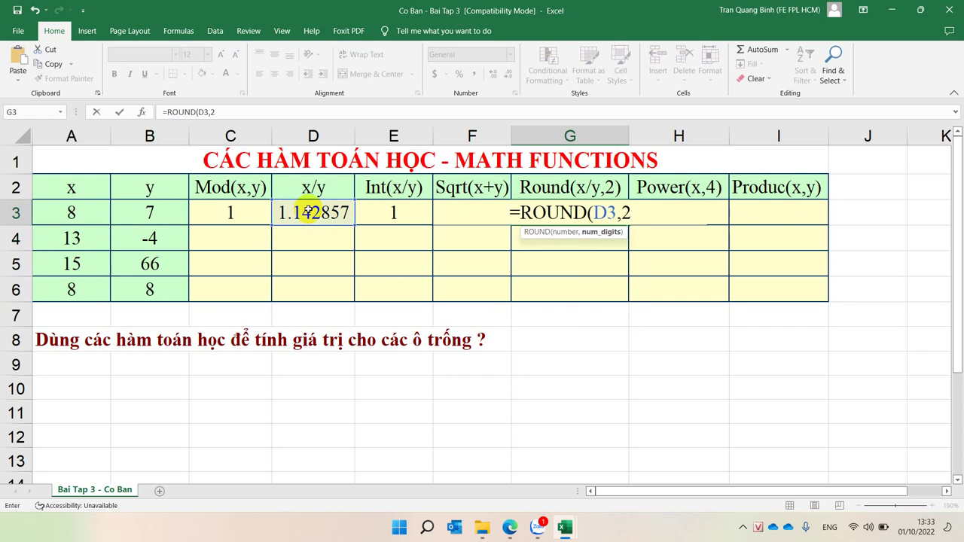
{"action": "type", "text": ")"}
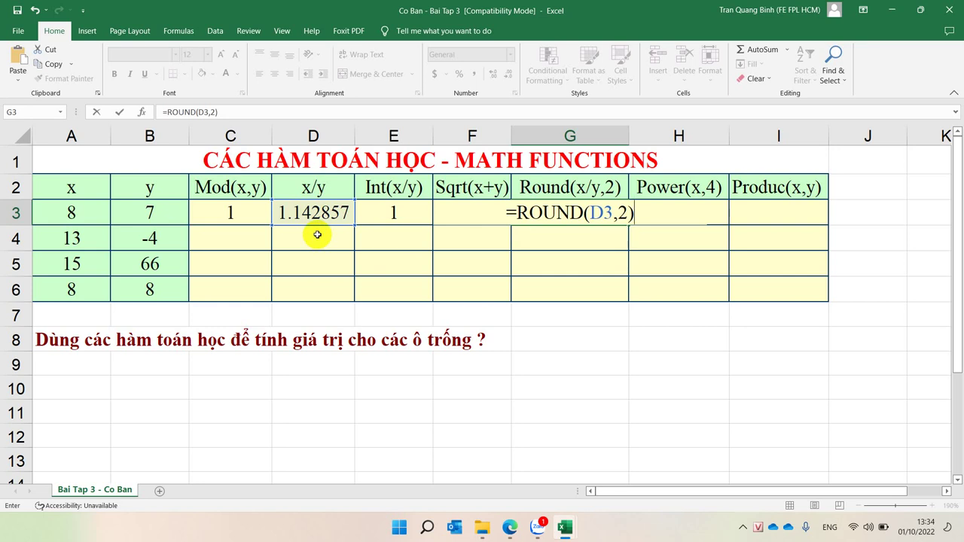
{"action": "key", "text": "Return"}
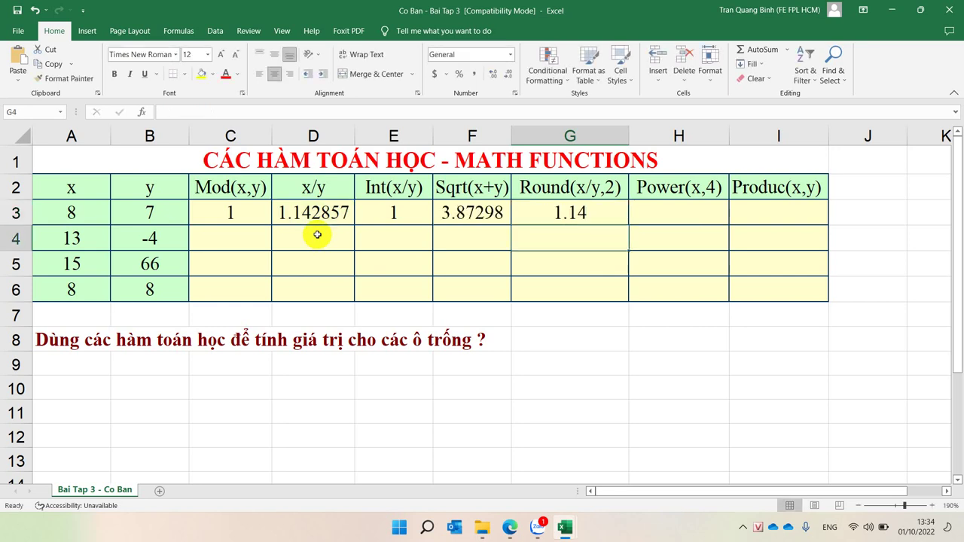
Step: Edit G3's formula to =ROUND(D3,3) so it shows 1.143
{"action": "left_click", "coordinate": [552, 204]}
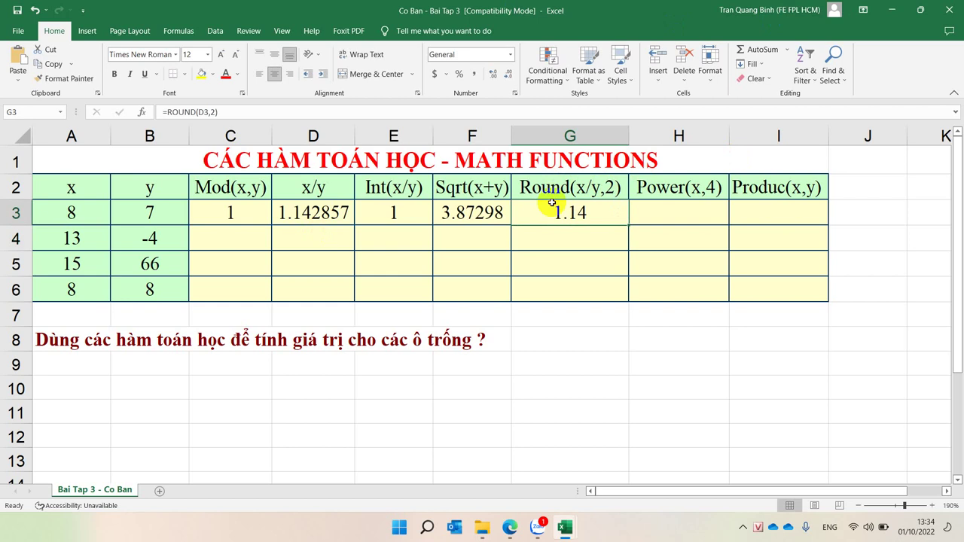
{"action": "left_click", "coordinate": [213, 112]}
{"action": "left_click", "coordinate": [599, 213]}
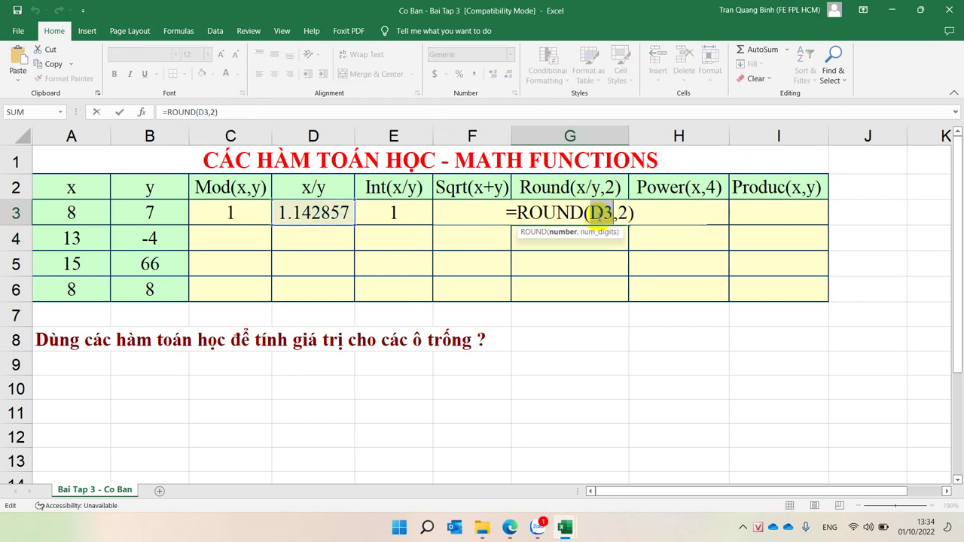
{"action": "double_click", "coordinate": [622, 213]}
{"action": "type", "text": "3"}
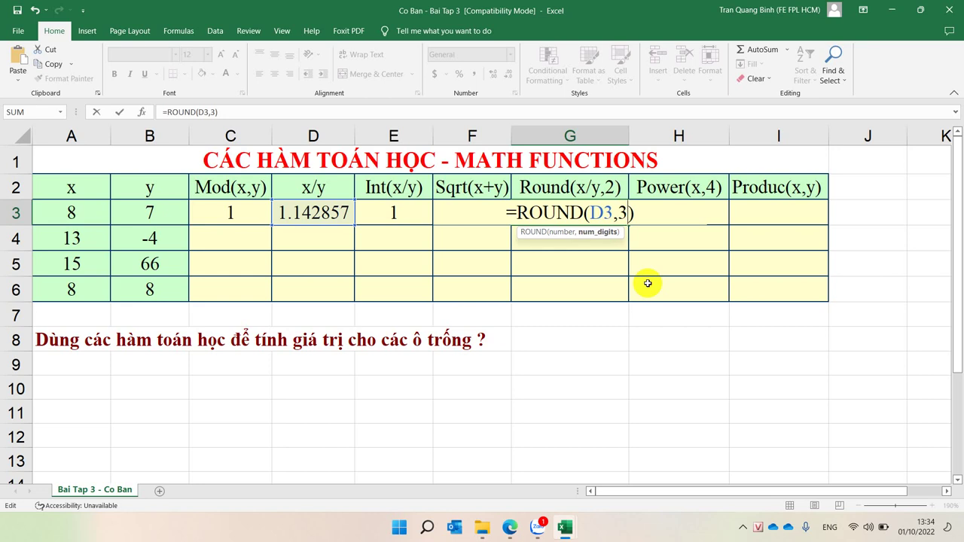
{"action": "key", "text": "Return"}
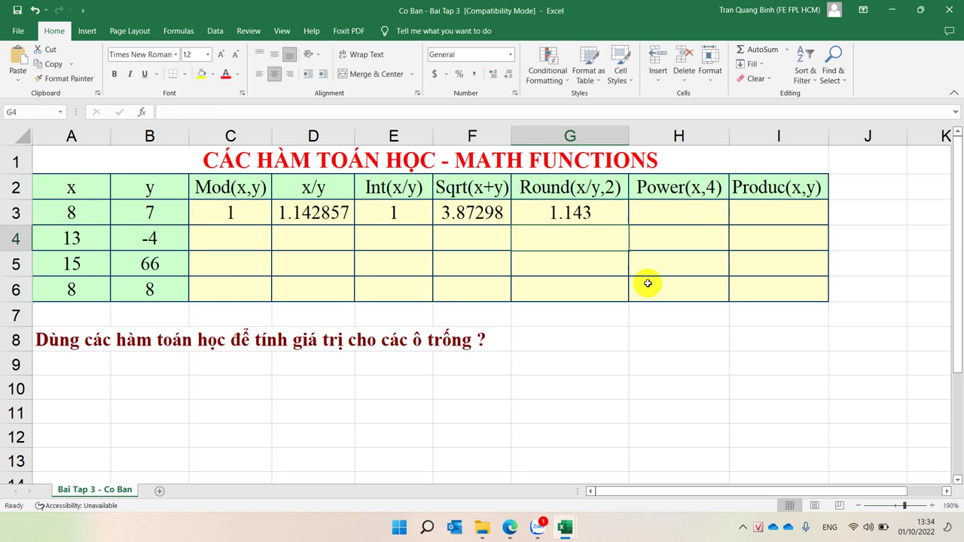
Step: Enter =POWER(A3,B3) in H3, giving 2097152
{"action": "left_click", "coordinate": [647, 211]}
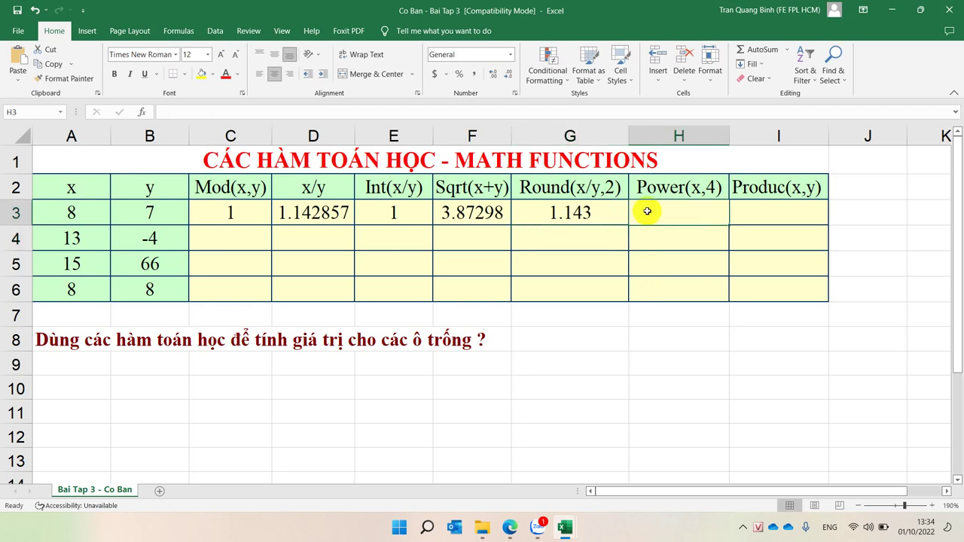
{"action": "type", "text": "="}
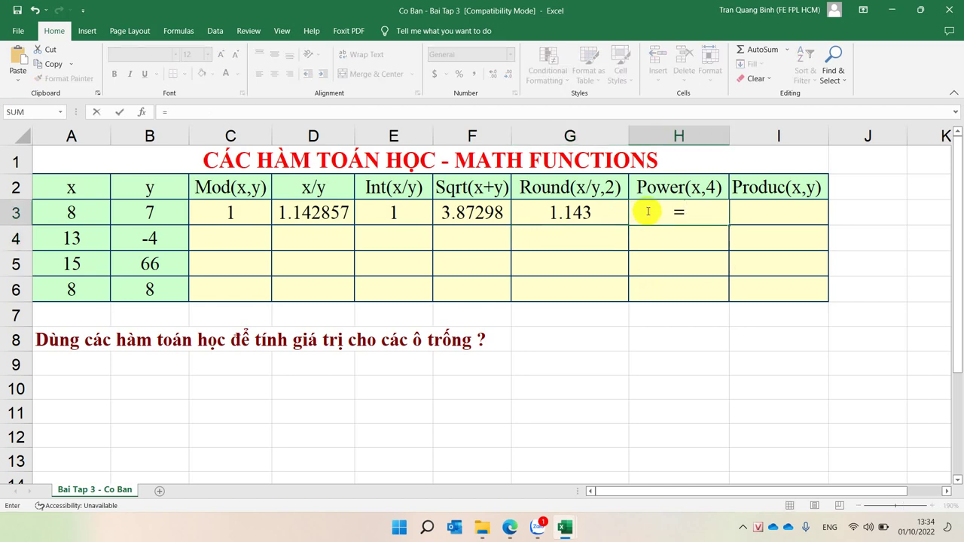
{"action": "type", "text": "po"}
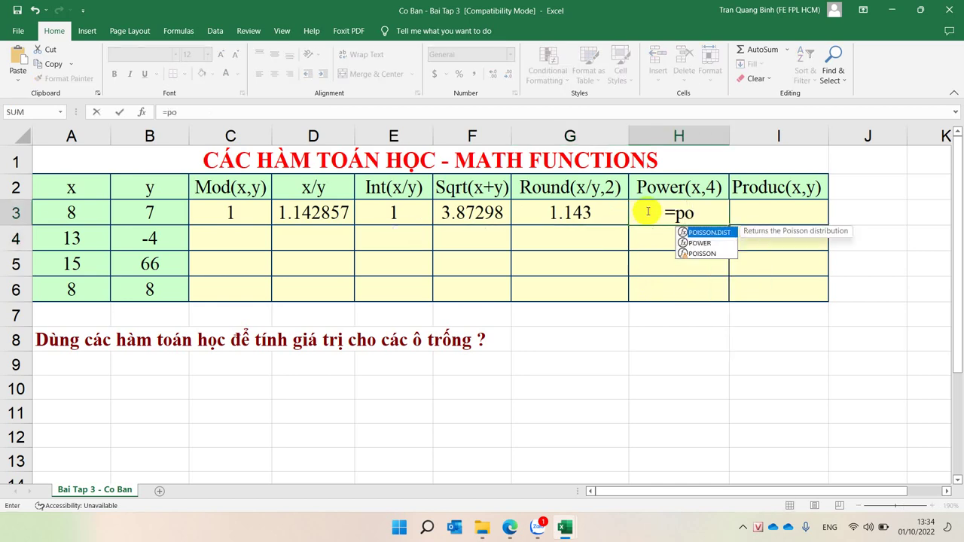
{"action": "key", "text": "Down"}
{"action": "key", "text": "Tab"}
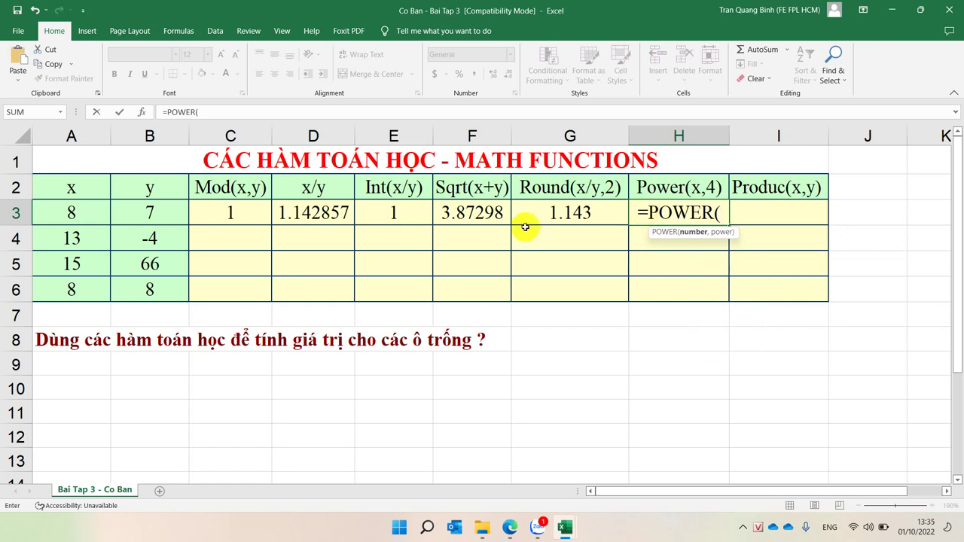
{"action": "left_click", "coordinate": [52, 218]}
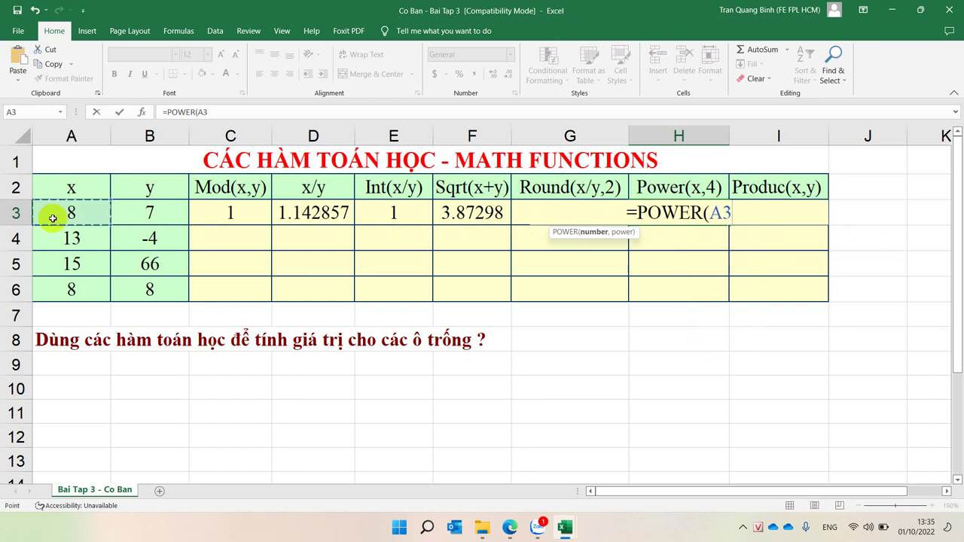
{"action": "type", "text": ","}
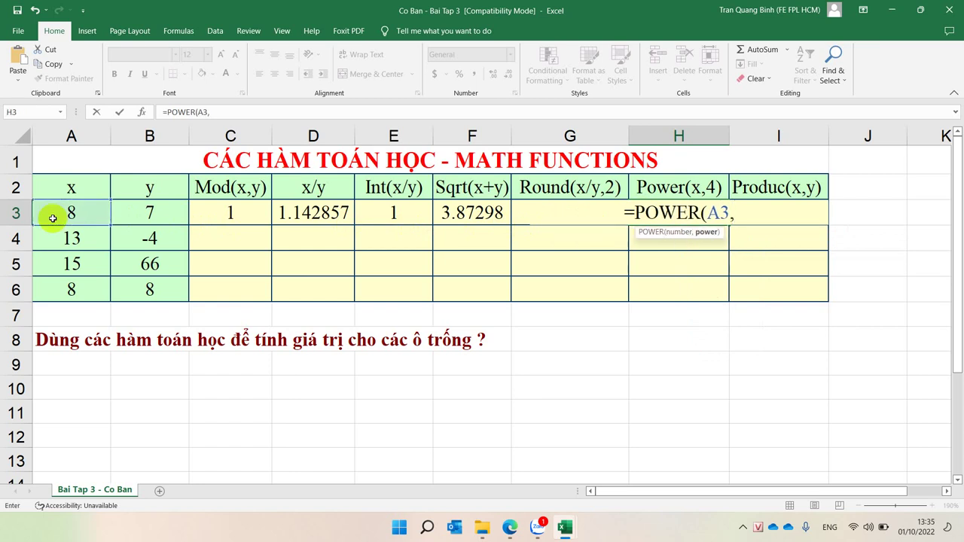
{"action": "left_click", "coordinate": [142, 212]}
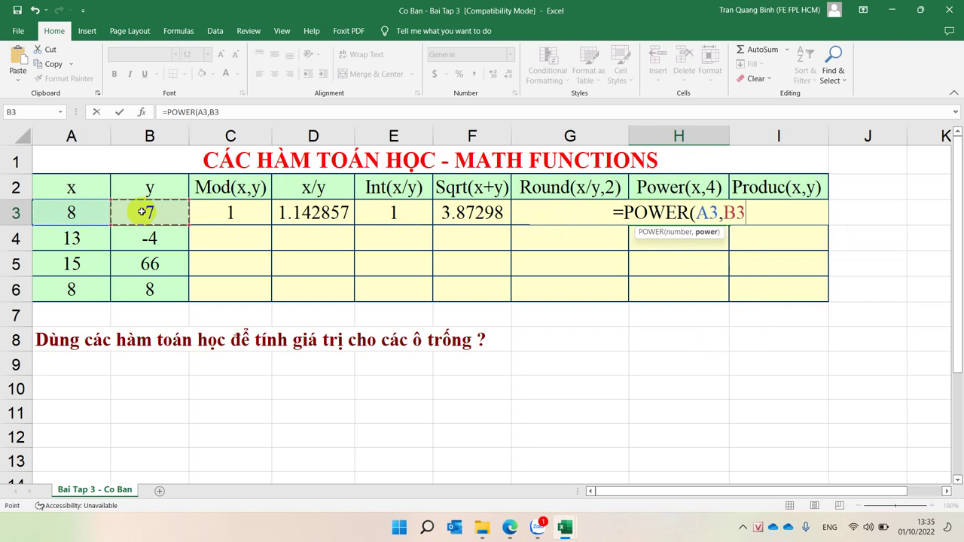
{"action": "type", "text": ")"}
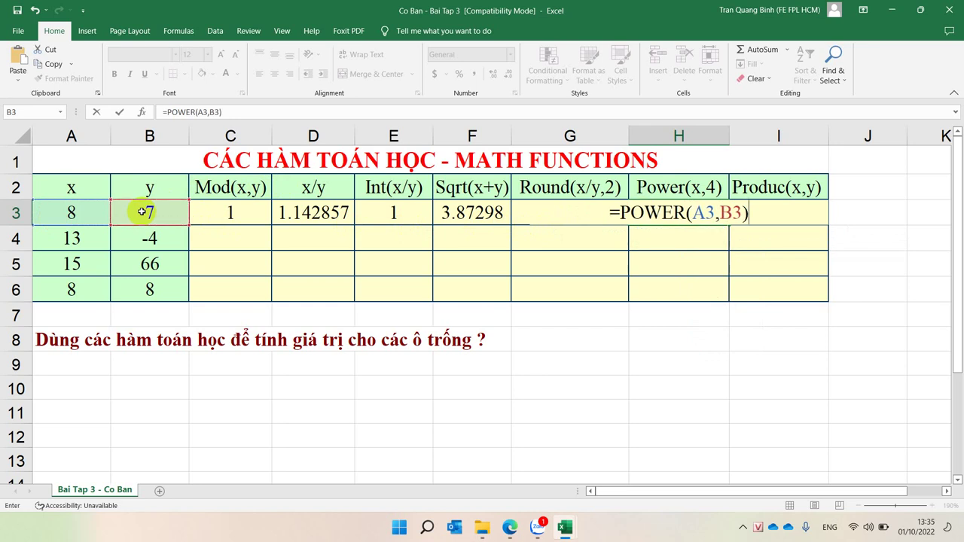
{"action": "key", "text": "Return"}
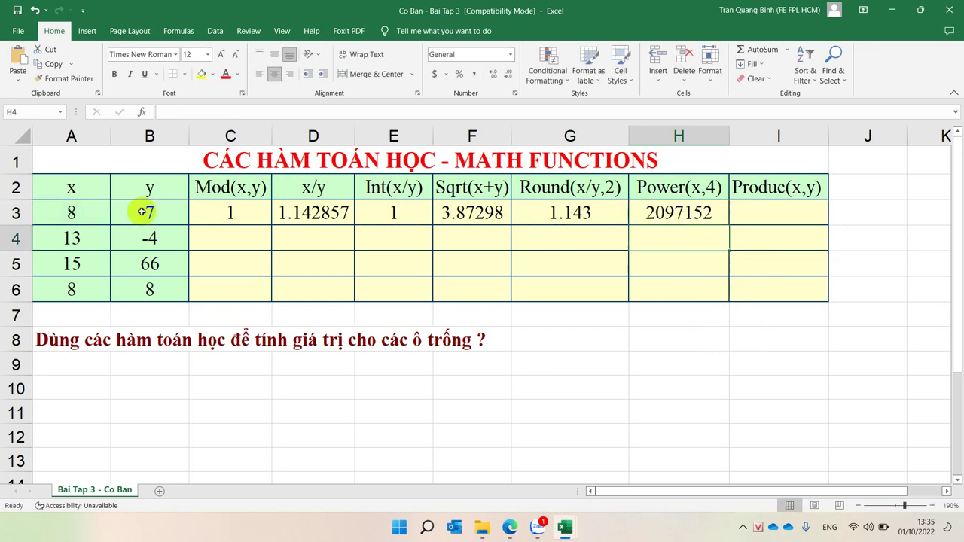
Step: Replace the y value in B3 with 2 and check the recalculated row 3 results
{"action": "left_click", "coordinate": [66, 213]}
{"action": "left_click", "coordinate": [133, 212]}
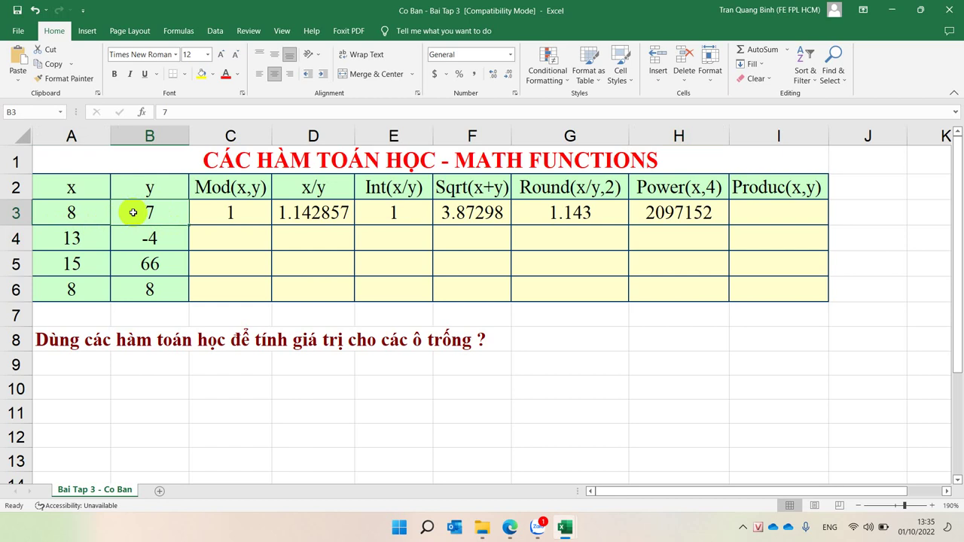
{"action": "type", "text": "2"}
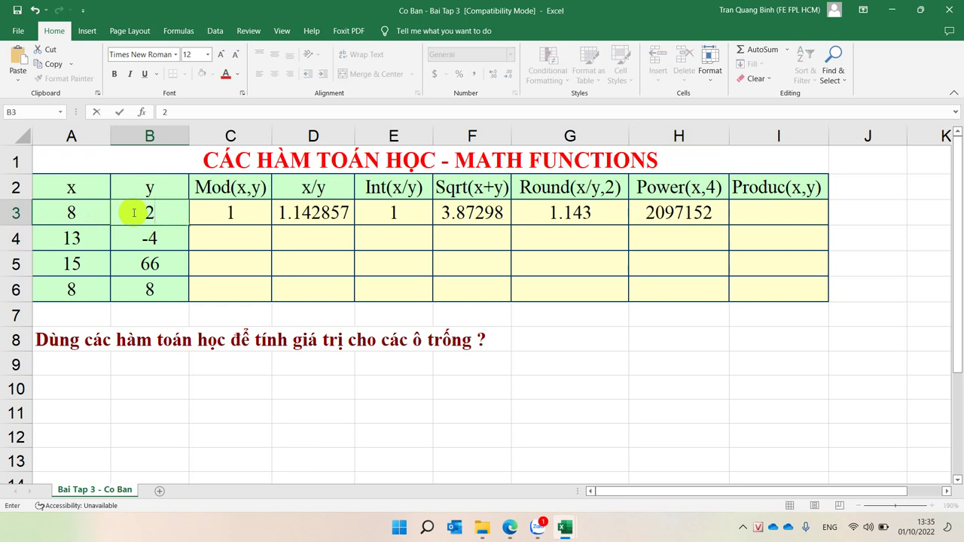
{"action": "left_click", "coordinate": [256, 238]}
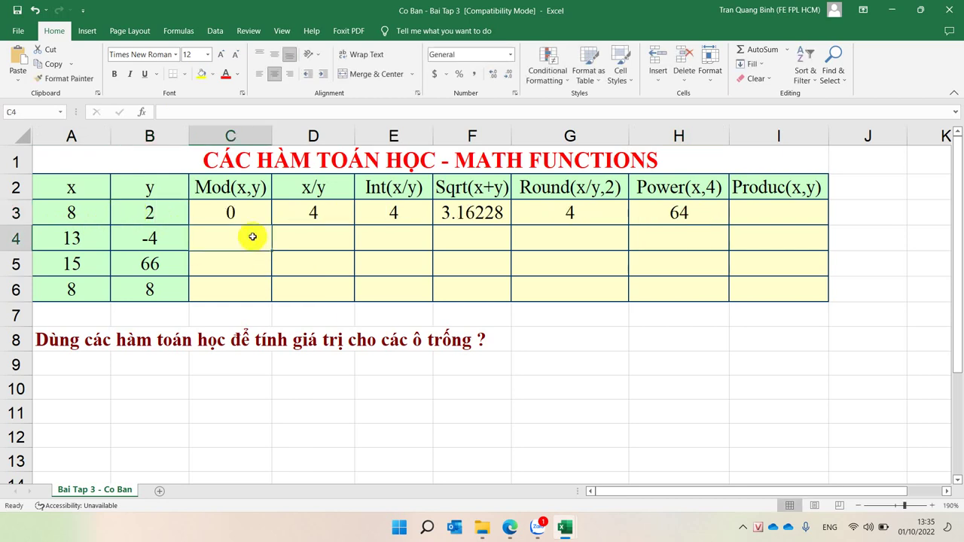
{"action": "left_click", "coordinate": [78, 211]}
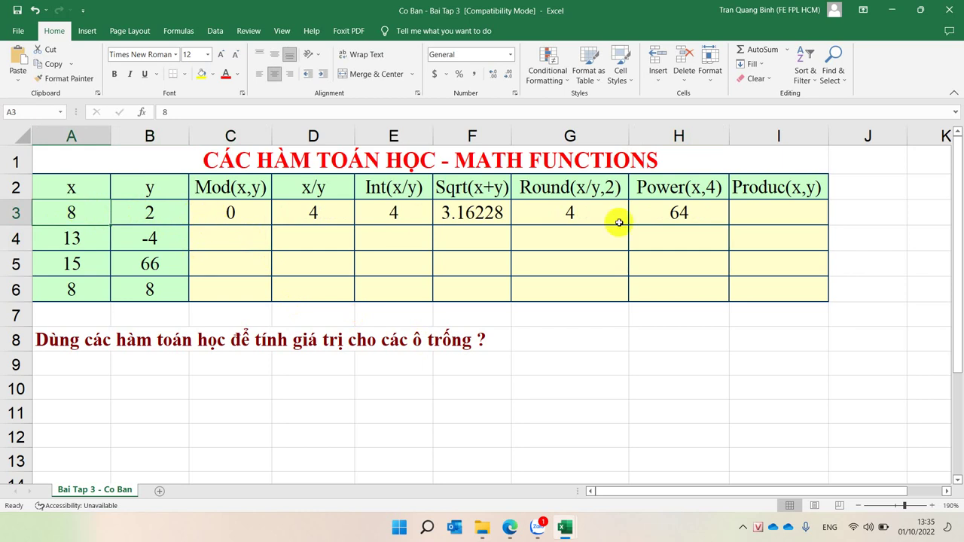
{"action": "left_click", "coordinate": [739, 213]}
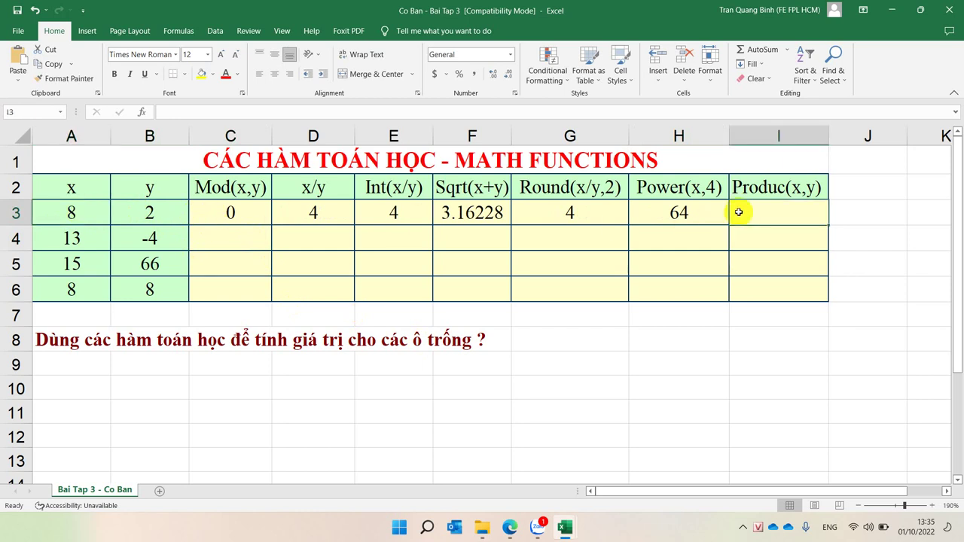
Step: Enter =PRODUCT(A3,B3) in I3 so Produc(x,y) shows 16
{"action": "type", "text": "="}
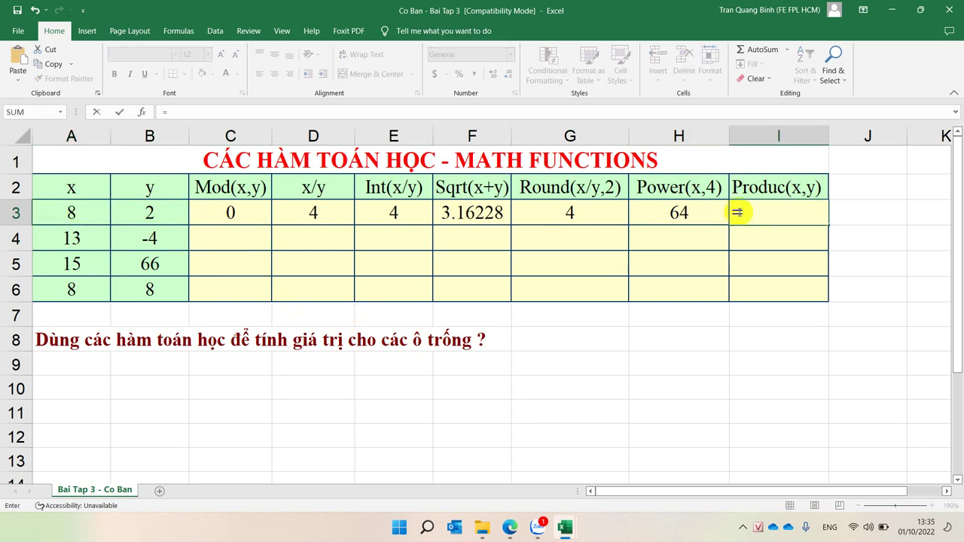
{"action": "type", "text": "pro"}
{"action": "key", "text": "Tab"}
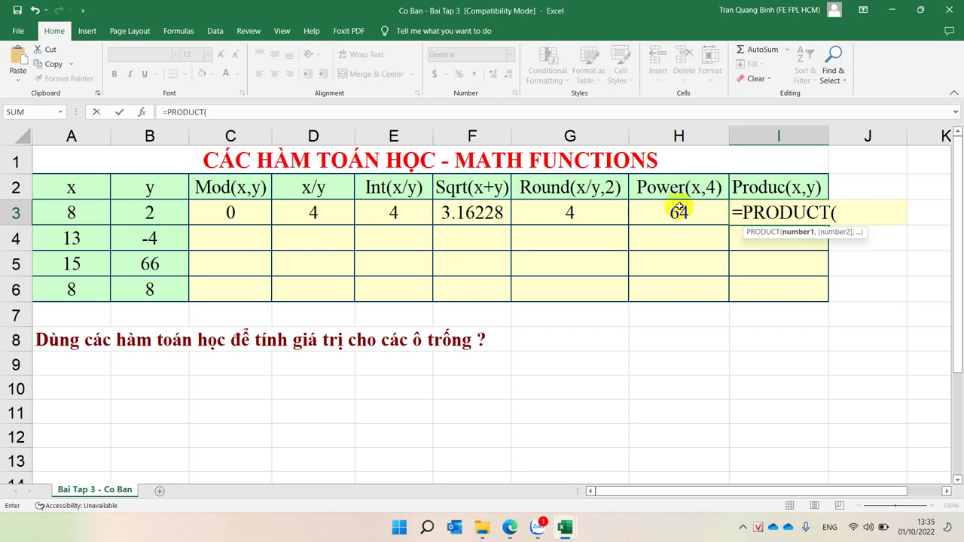
{"action": "left_click", "coordinate": [70, 213]}
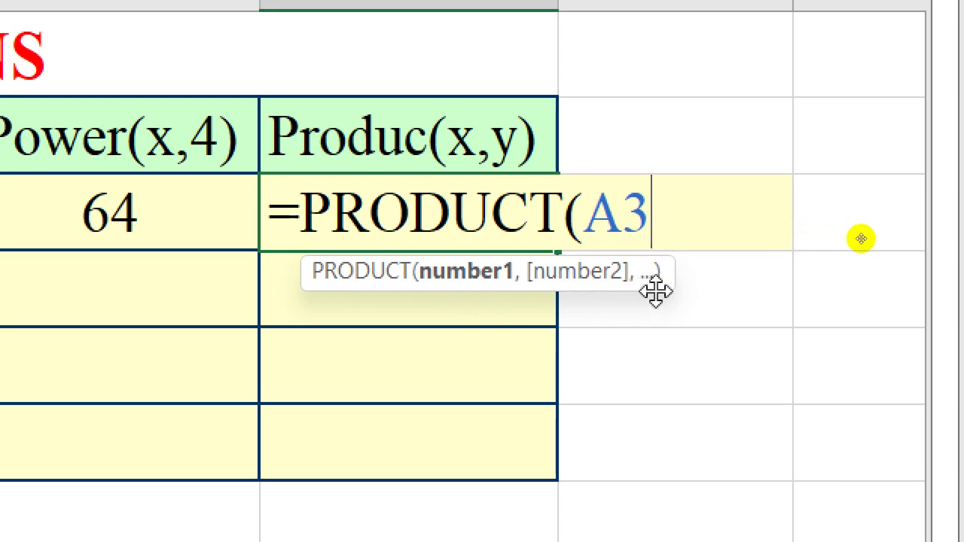
{"action": "type", "text": ","}
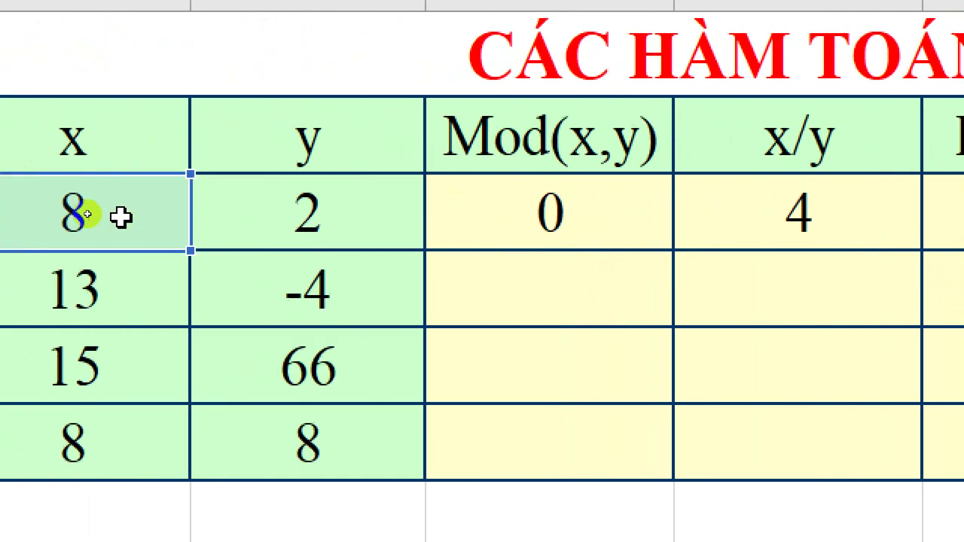
{"action": "left_click", "coordinate": [428, 219]}
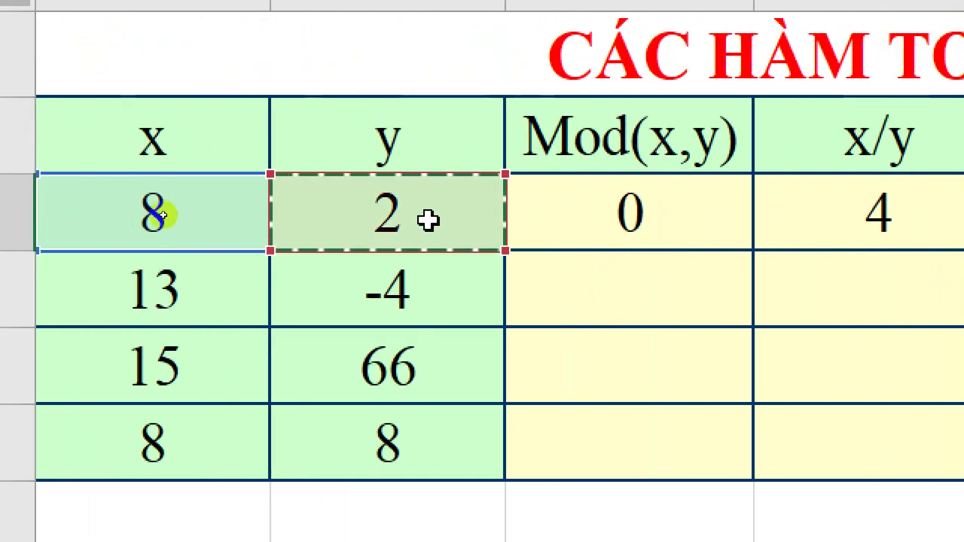
{"action": "key", "text": "Return"}
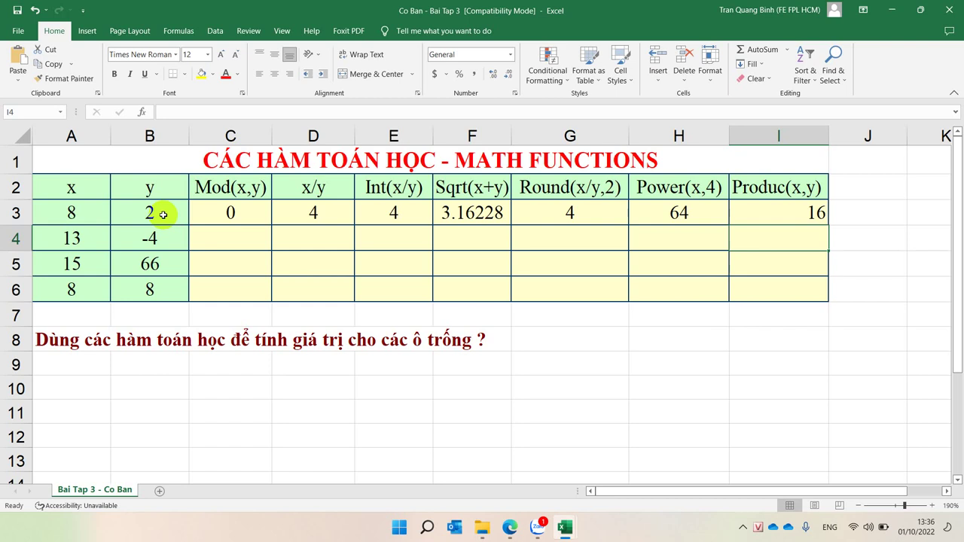
Step: Enter =PRODUCT(D3:I3) in J3 to multiply row 3's results, giving 207243
{"action": "left_click", "coordinate": [847, 215]}
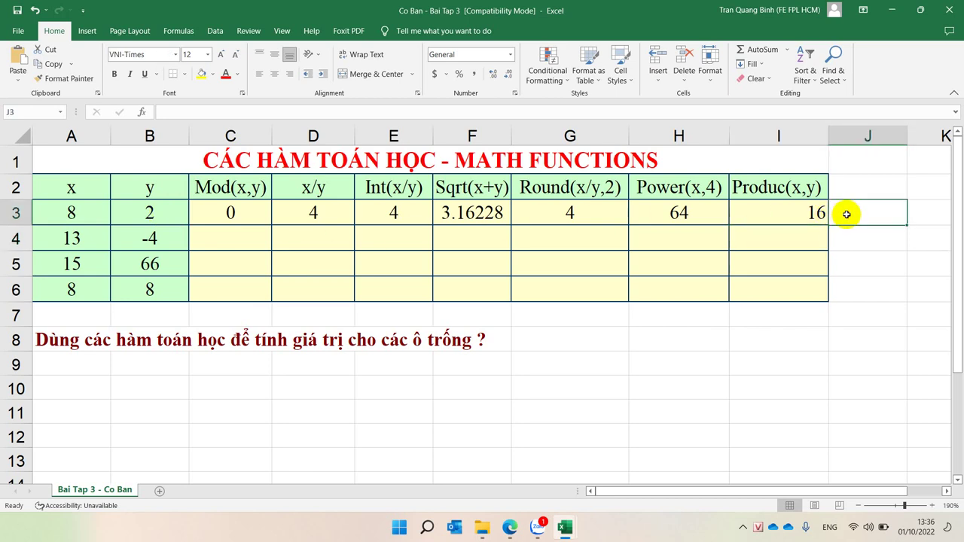
{"action": "type", "text": "="}
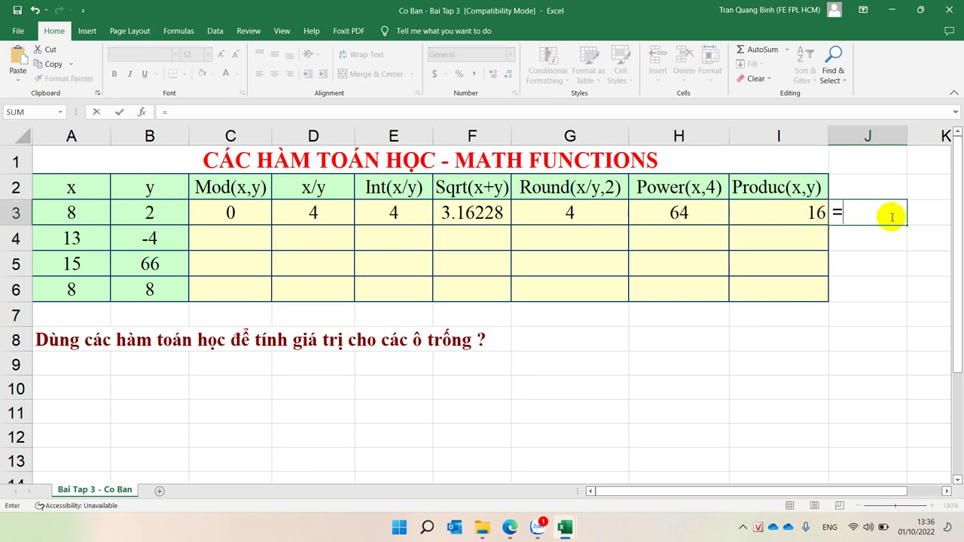
{"action": "type", "text": "pro"}
{"action": "key", "text": "Tab"}
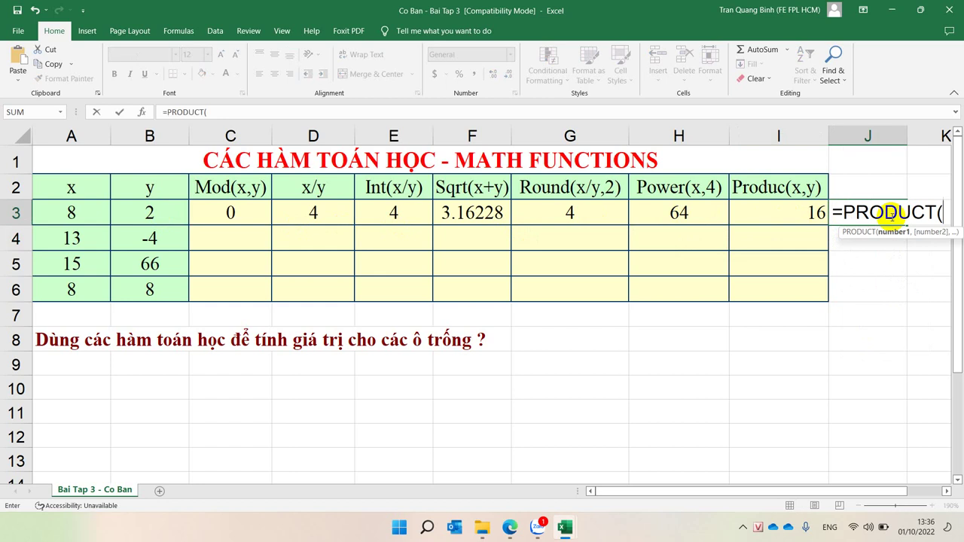
{"action": "left_click", "coordinate": [322, 217]}
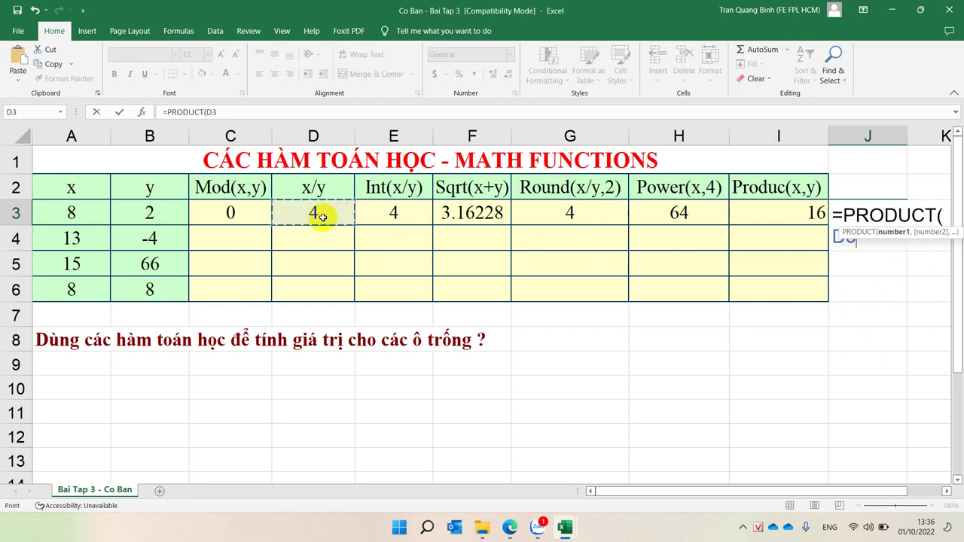
{"action": "left_click_drag", "start_coordinate": [321, 217], "coordinate": [763, 215]}
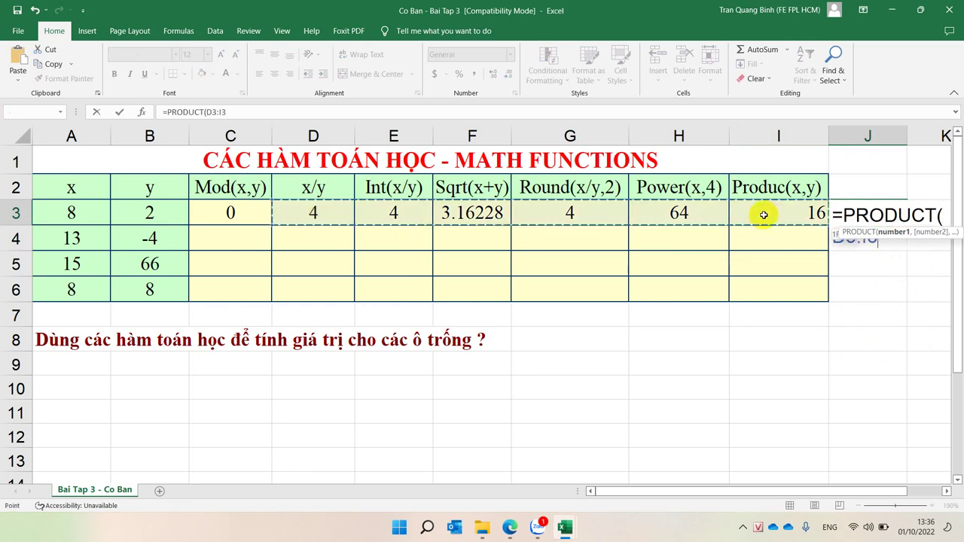
{"action": "key", "text": "Return"}
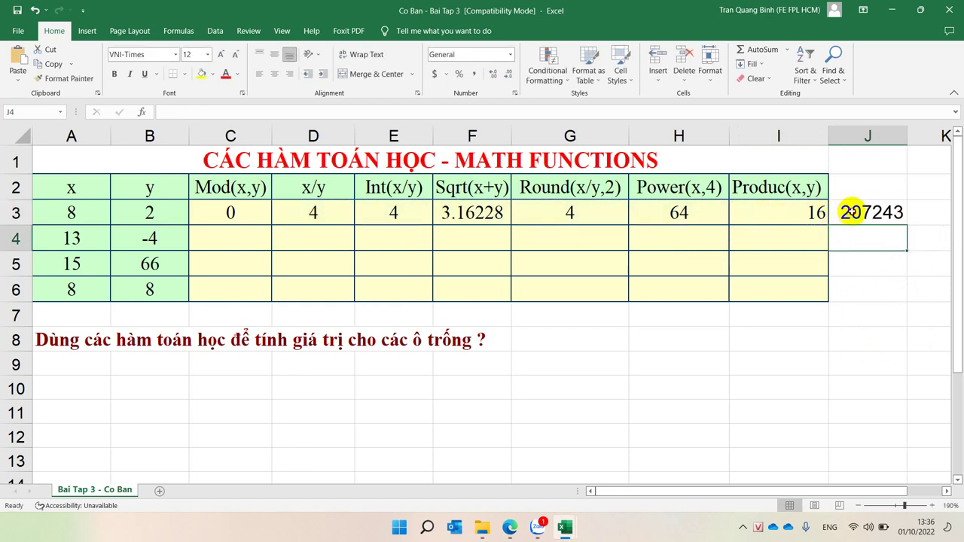
Step: Review J3's formula and its D3:I3 range, confirming it unchanged
{"action": "left_click", "coordinate": [851, 212]}
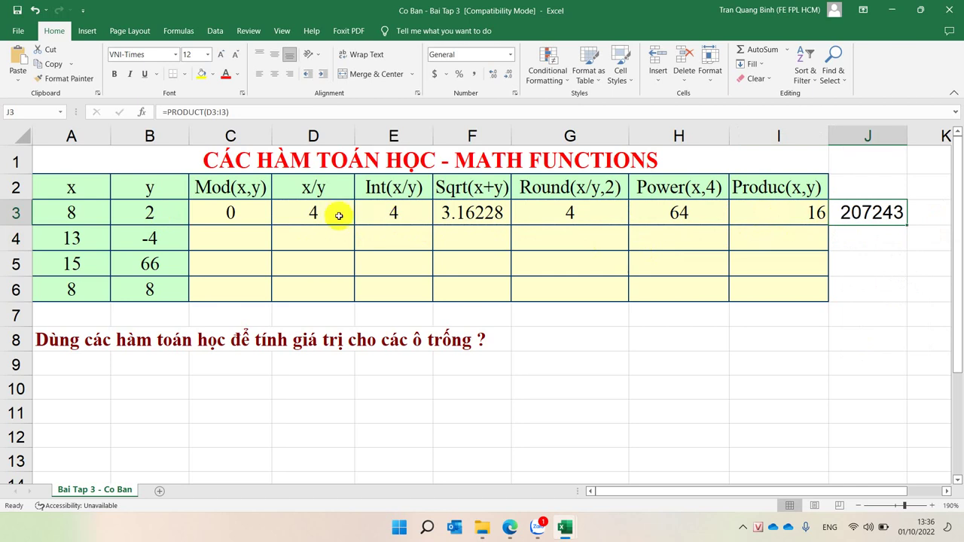
{"action": "left_click_drag", "start_coordinate": [335, 213], "coordinate": [781, 209]}
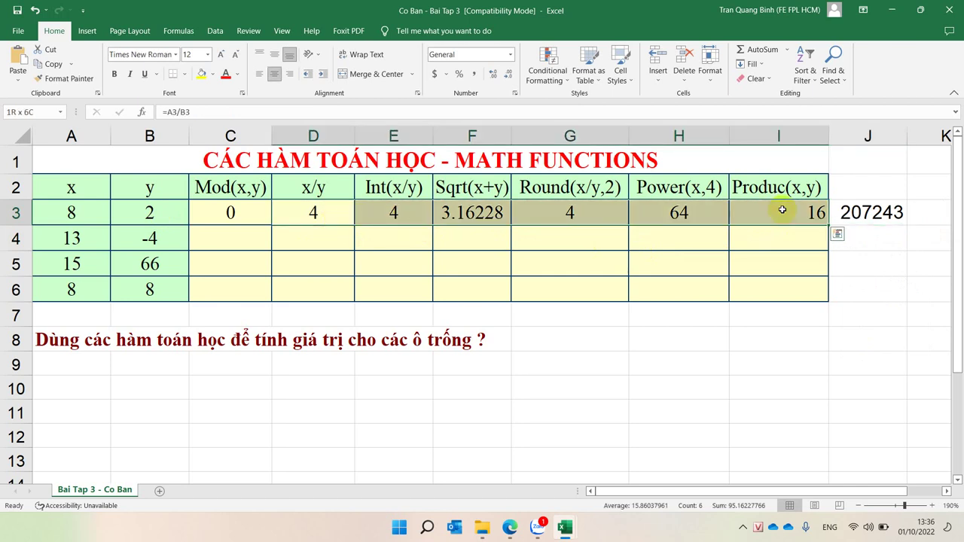
{"action": "double_click", "coordinate": [879, 215]}
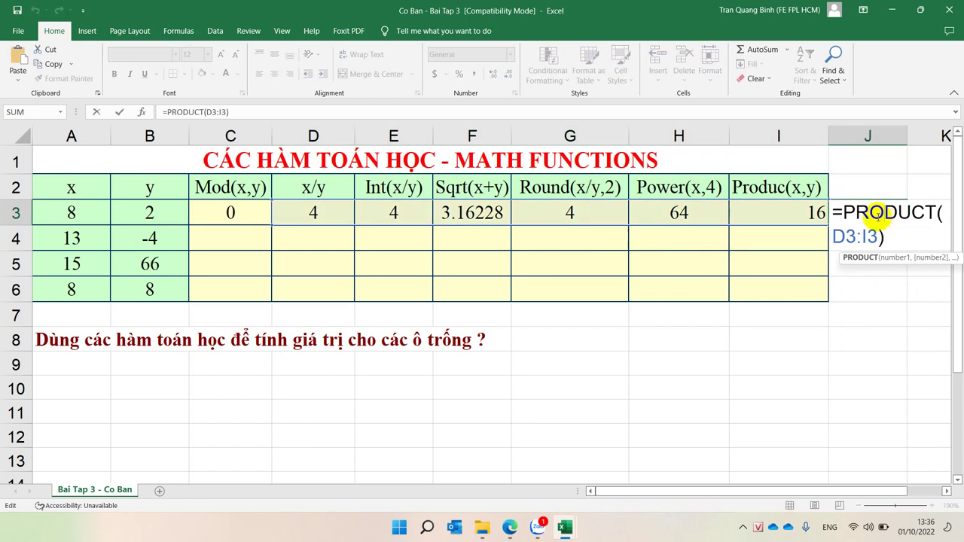
{"action": "left_click_drag", "start_coordinate": [878, 236], "coordinate": [833, 237]}
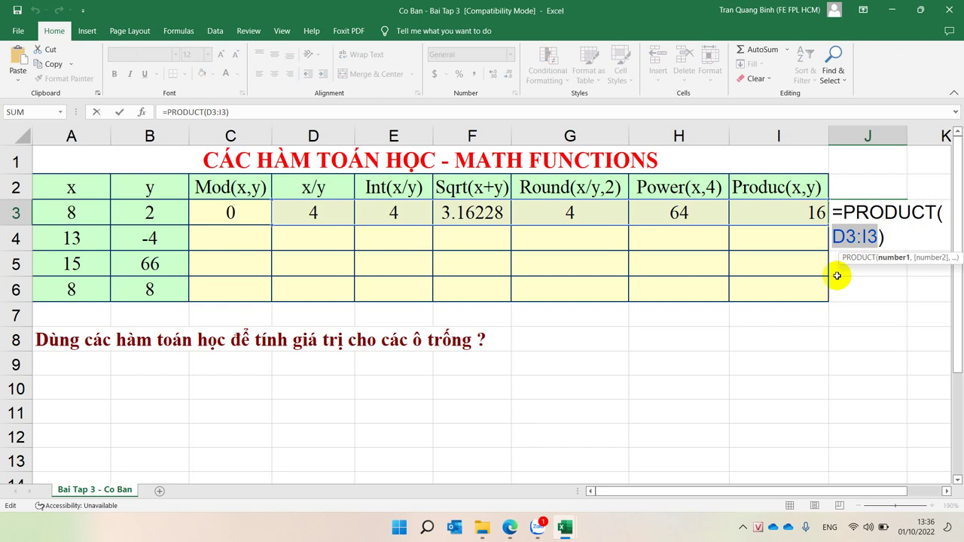
{"action": "key", "text": "Return"}
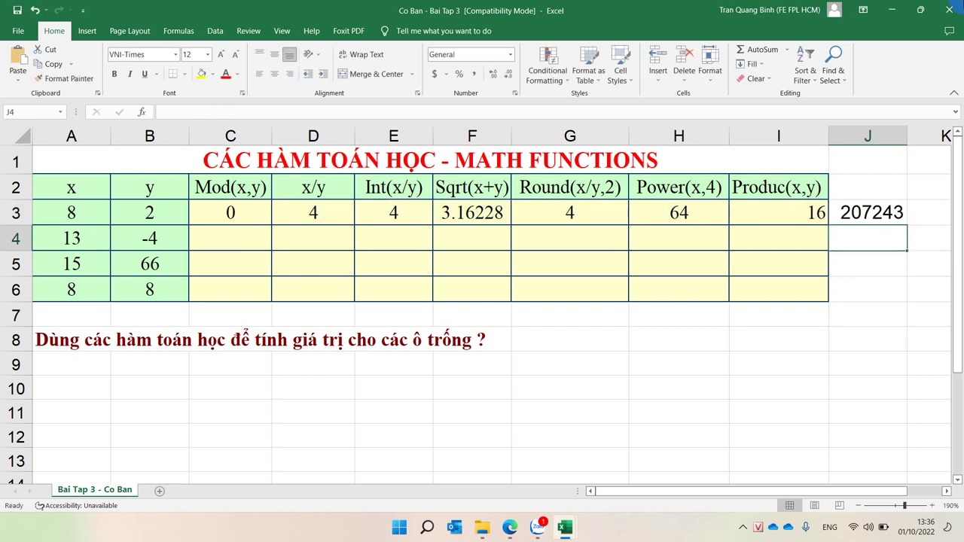
Step: Clear J3 and fill the C3:I3 formulas down through row 6
{"action": "left_click", "coordinate": [868, 213]}
{"action": "key", "text": "Delete"}
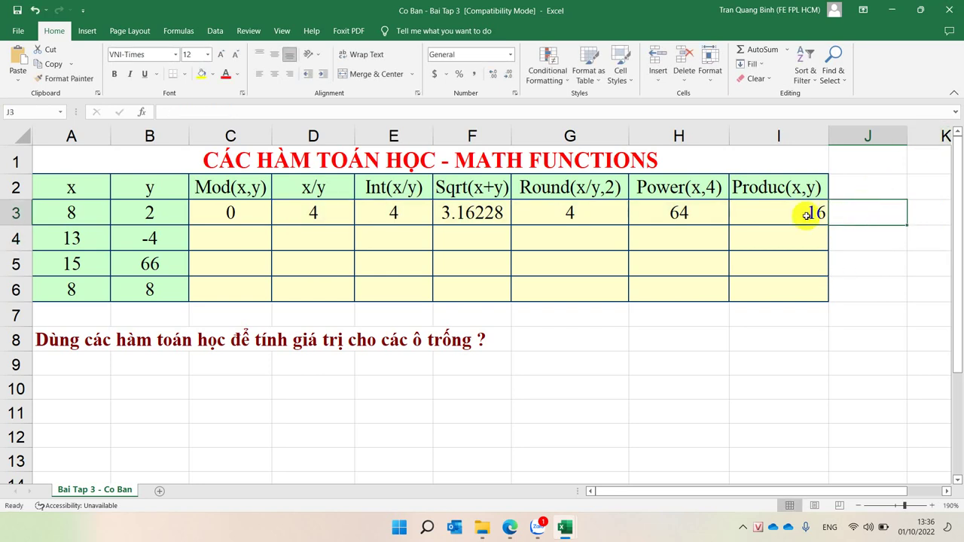
{"action": "left_click", "coordinate": [241, 211]}
{"action": "left_click", "coordinate": [772, 220], "text": "shift"}
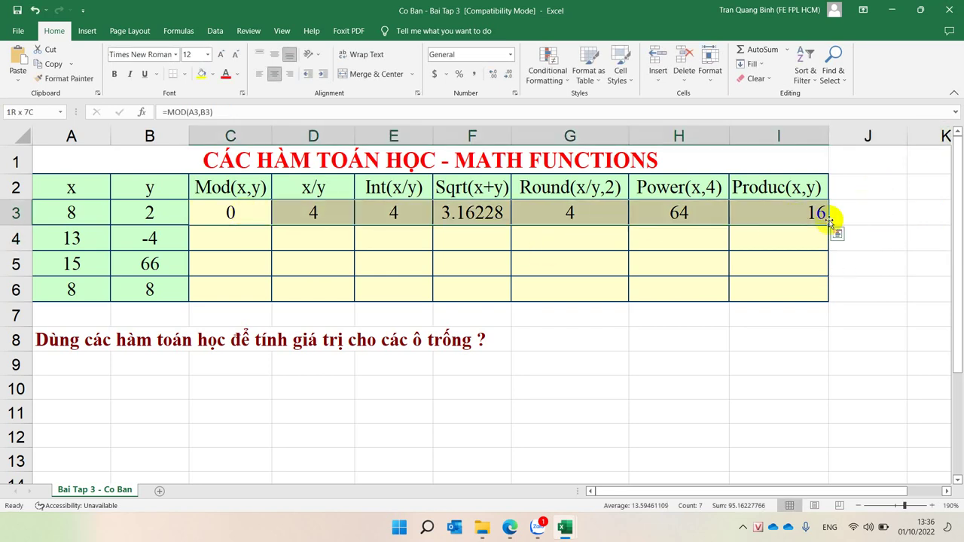
{"action": "double_click", "coordinate": [828, 225]}
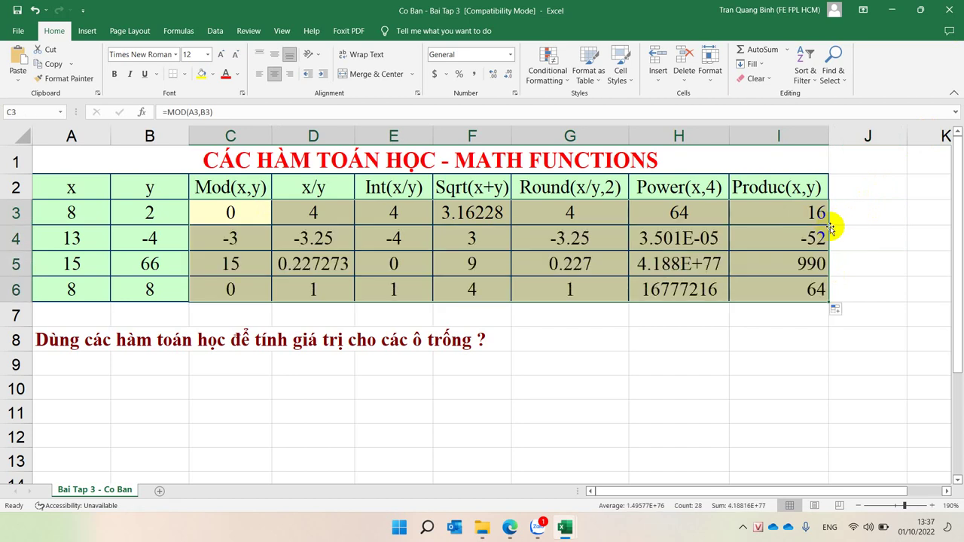
Step: Review row 4's INT, x/y and POWER formulas and its x value 13 and y value -4
{"action": "left_click", "coordinate": [380, 239]}
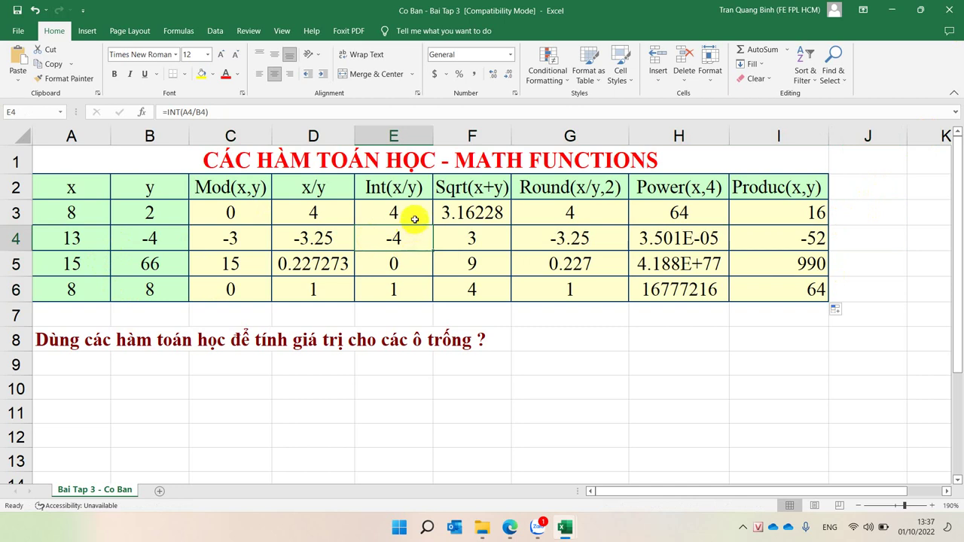
{"action": "left_click", "coordinate": [400, 190]}
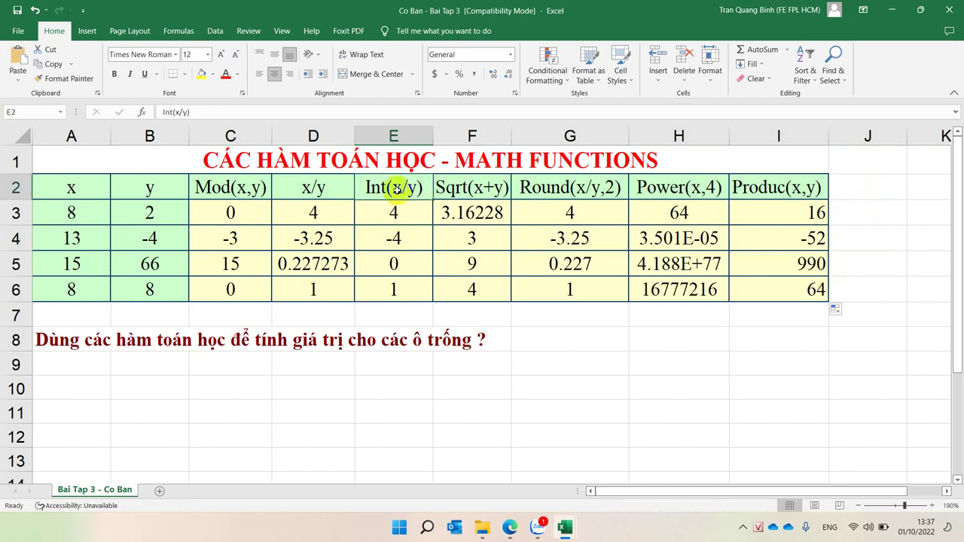
{"action": "left_click", "coordinate": [287, 238]}
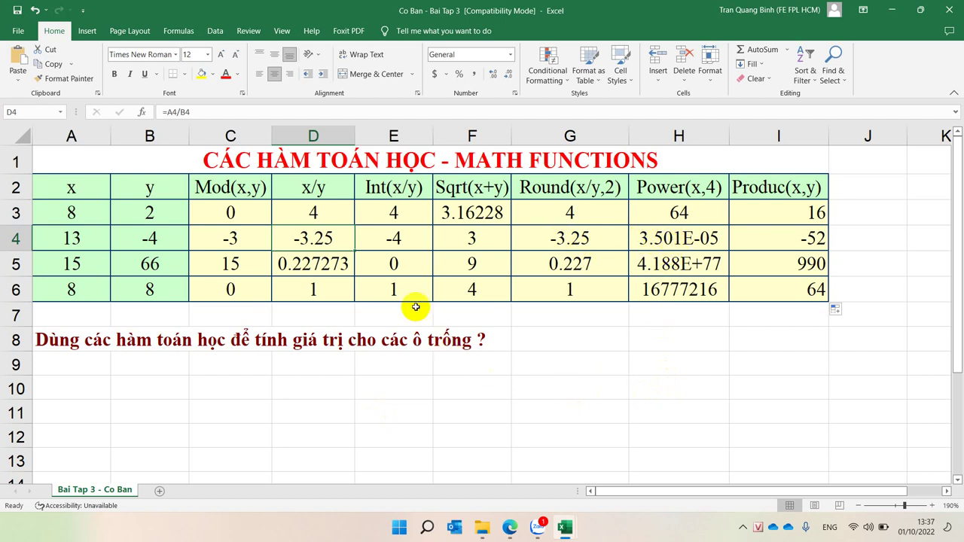
{"action": "left_click", "coordinate": [680, 240]}
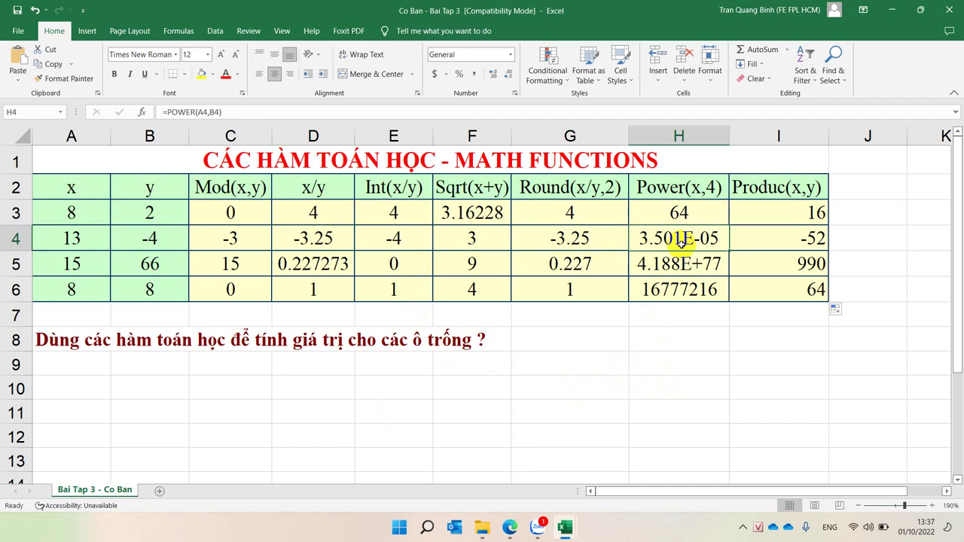
{"action": "left_click", "coordinate": [89, 239]}
{"action": "left_click", "coordinate": [151, 238]}
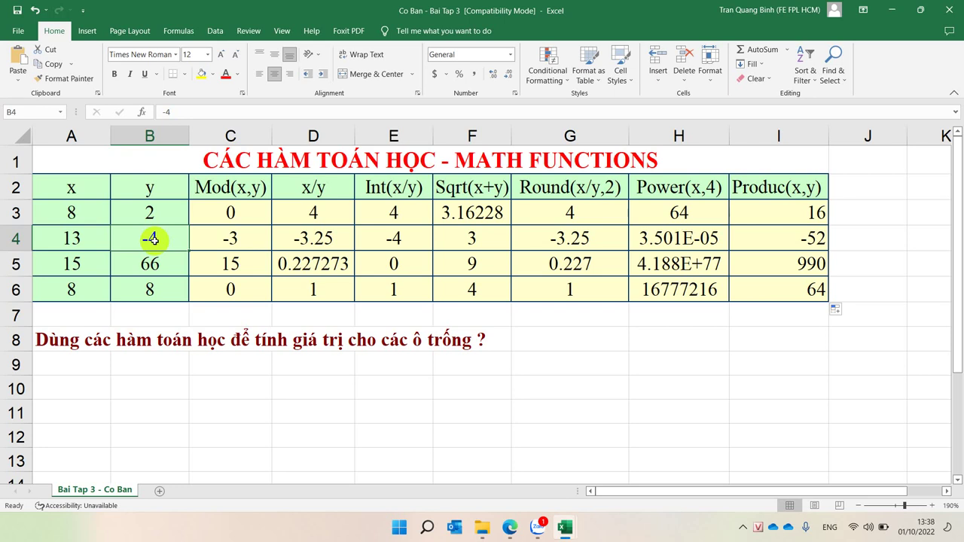
Step: Change row 4's y from -4 to -2 and x from 13 to 10
{"action": "double_click", "coordinate": [153, 240]}
{"action": "key", "text": "BackSpace"}
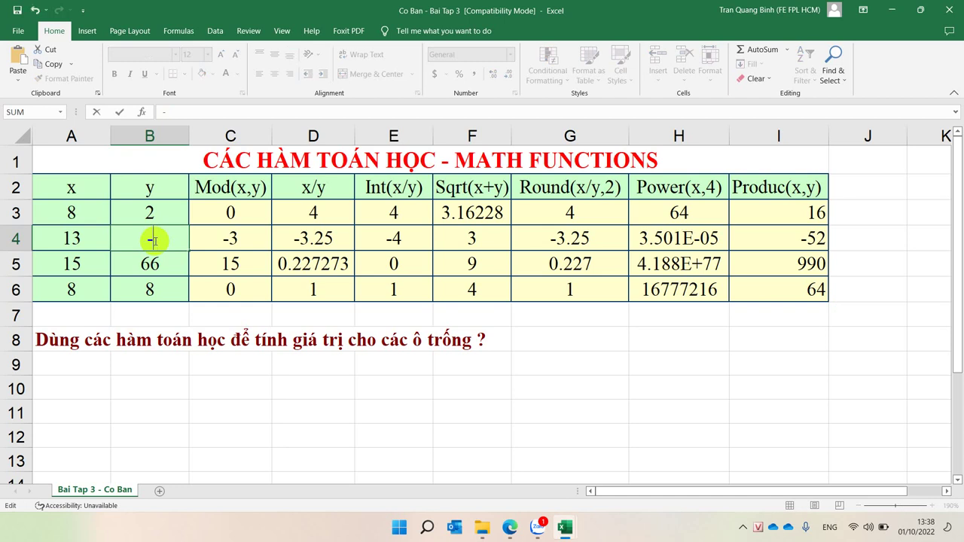
{"action": "type", "text": "2"}
{"action": "left_click", "coordinate": [76, 237]}
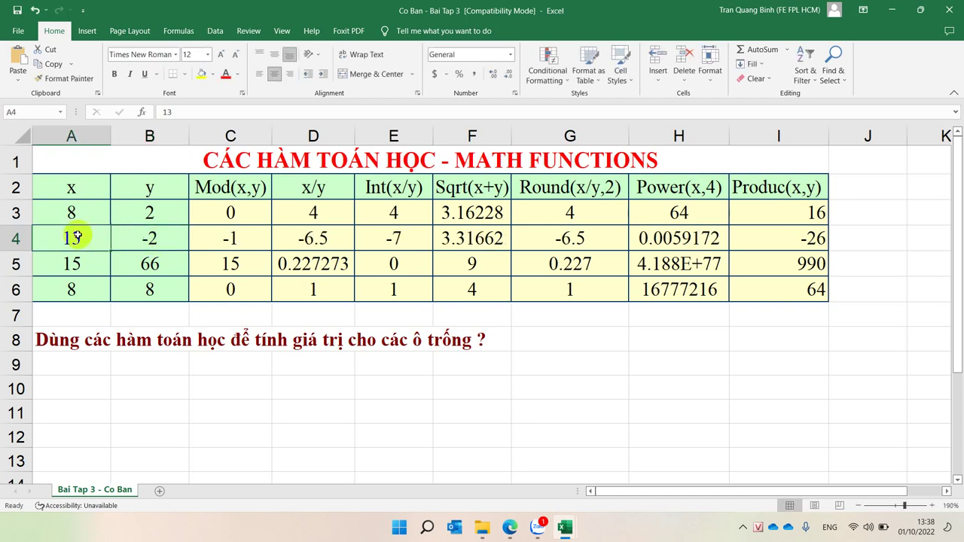
{"action": "type", "text": "10"}
{"action": "key", "text": "Return"}
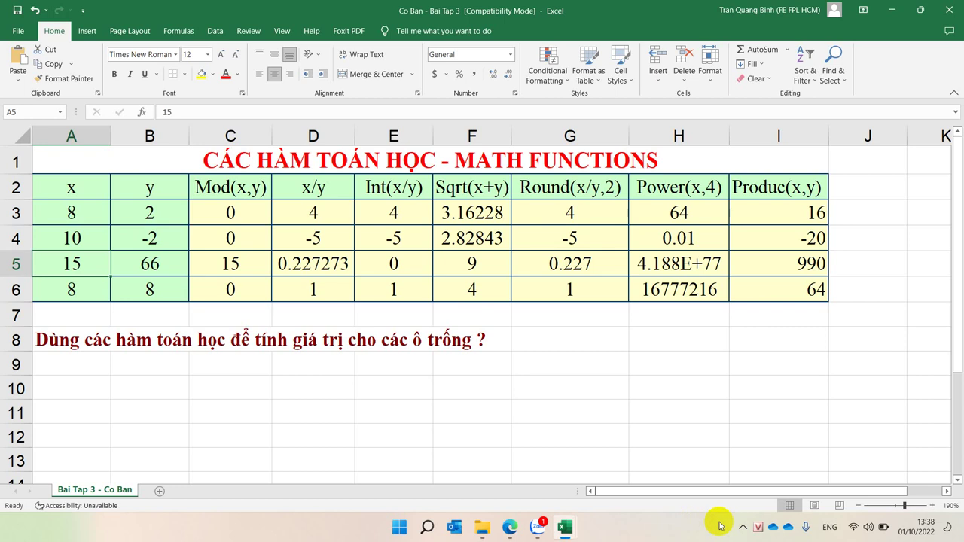
{"action": "left_click", "coordinate": [741, 531]}
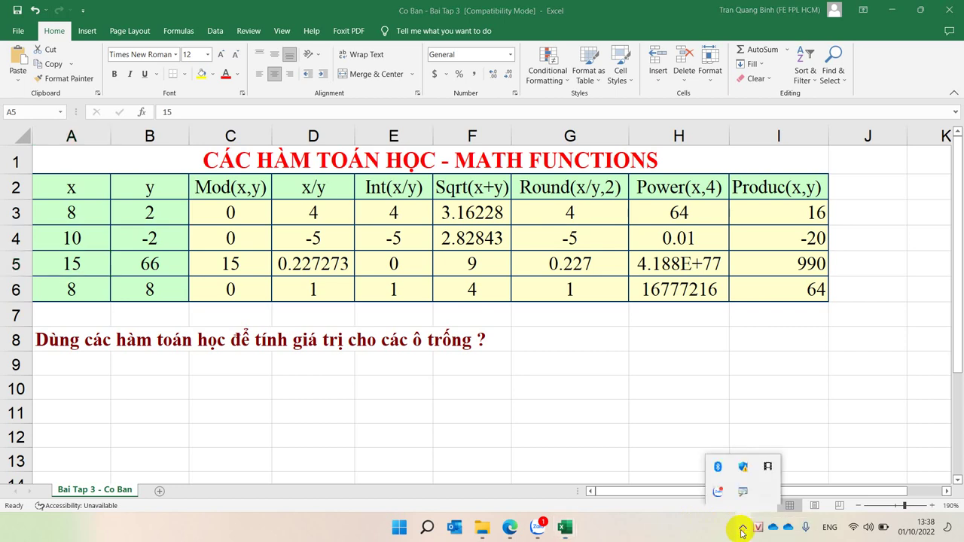